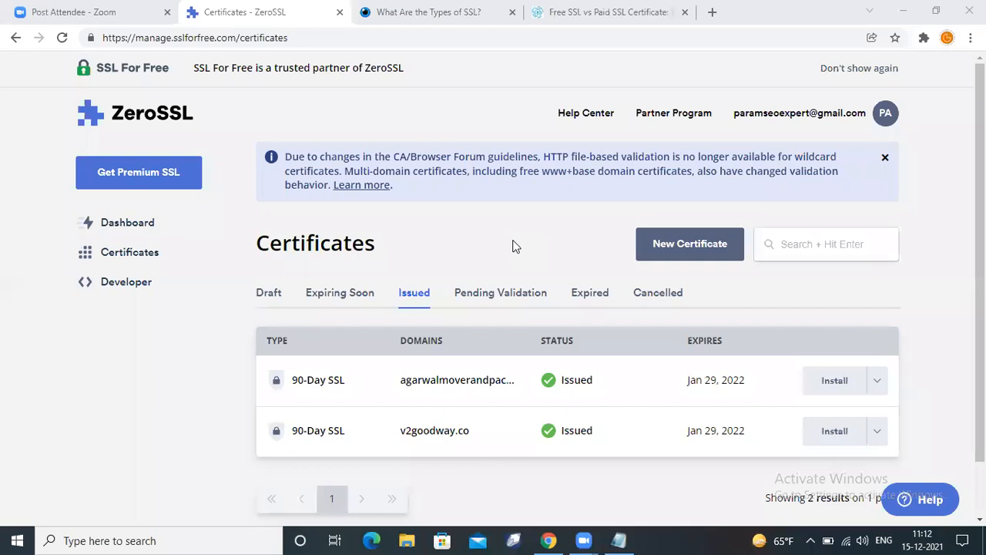
Step: Review the list of issued certificates and highlight the 90-Day SSL type of the first entry
{"action": "scroll", "coordinate": [515, 246], "scroll_direction": "down", "scroll_amount": 1}
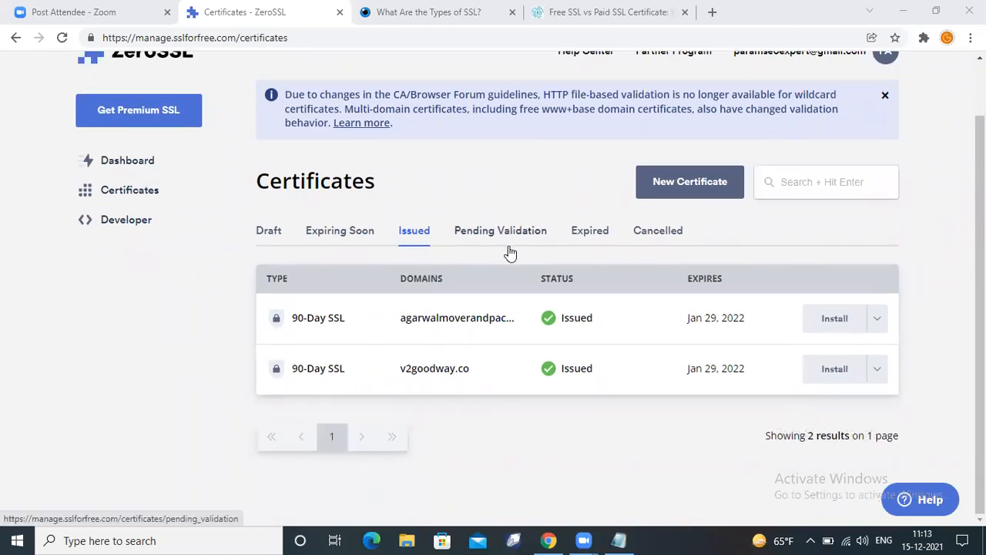
{"action": "scroll", "coordinate": [510, 252], "scroll_direction": "up", "scroll_amount": 1}
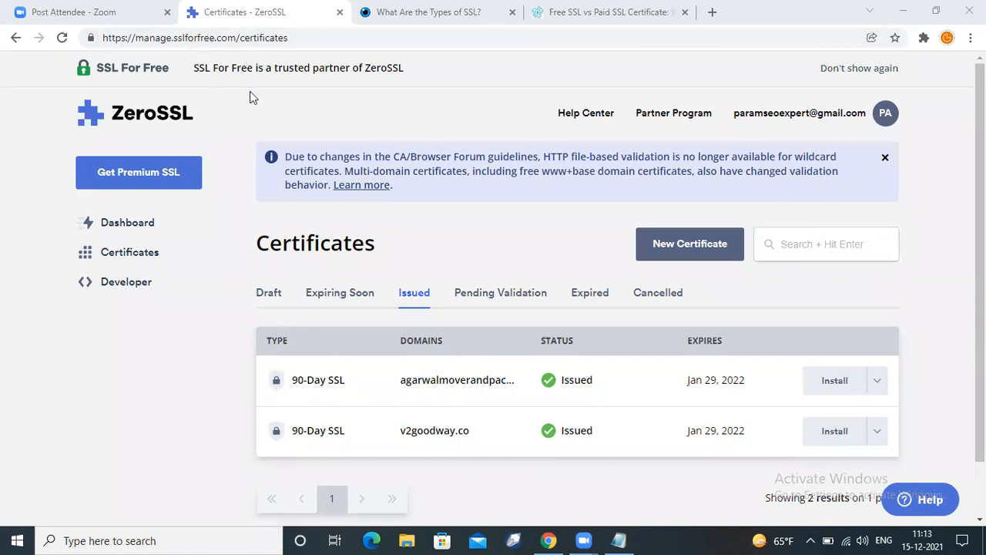
{"action": "double_click", "coordinate": [341, 380]}
{"action": "left_click_drag", "start_coordinate": [318, 378], "coordinate": [293, 379]}
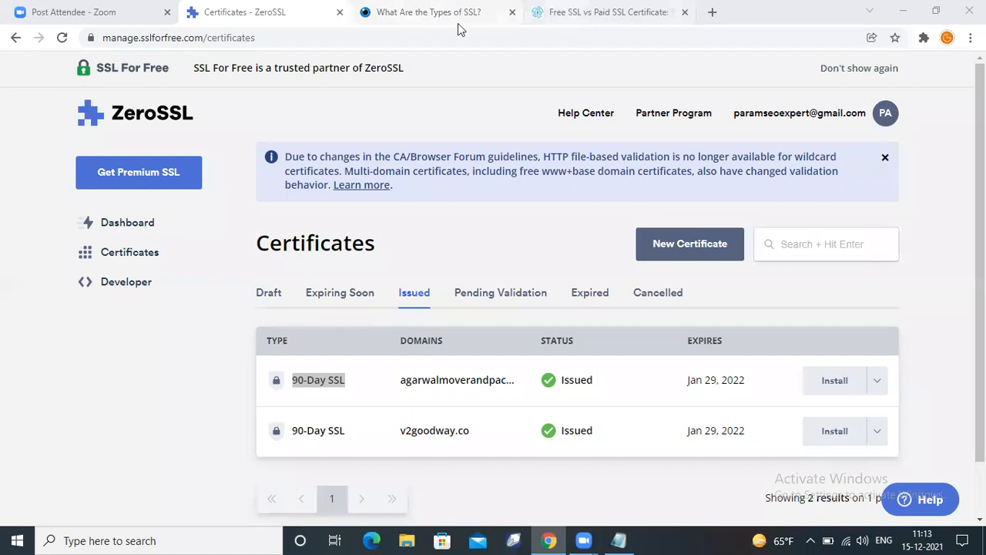
Step: Search Google in a new browser tab for "what is ssl certificate" and highlight the encrypted link wording in the definition
{"action": "key", "text": "ctrl+Tab"}
{"action": "left_click", "coordinate": [711, 12]}
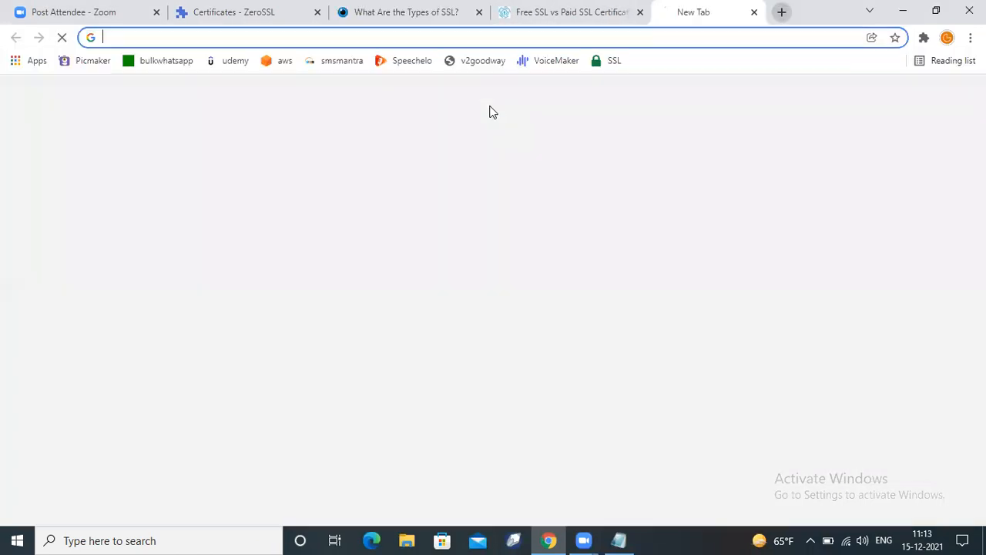
{"action": "type", "text": "what is ss"}
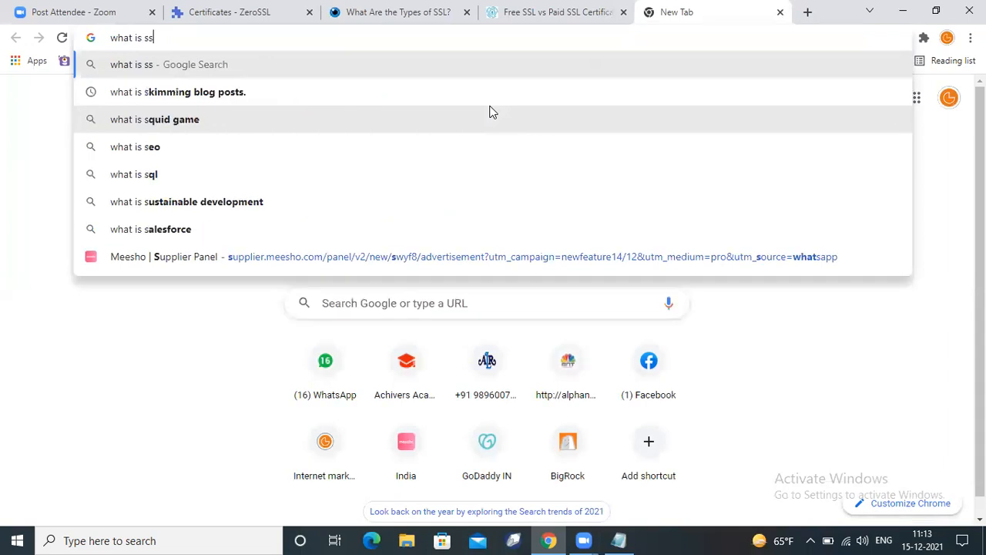
{"action": "type", "text": "l certificate"}
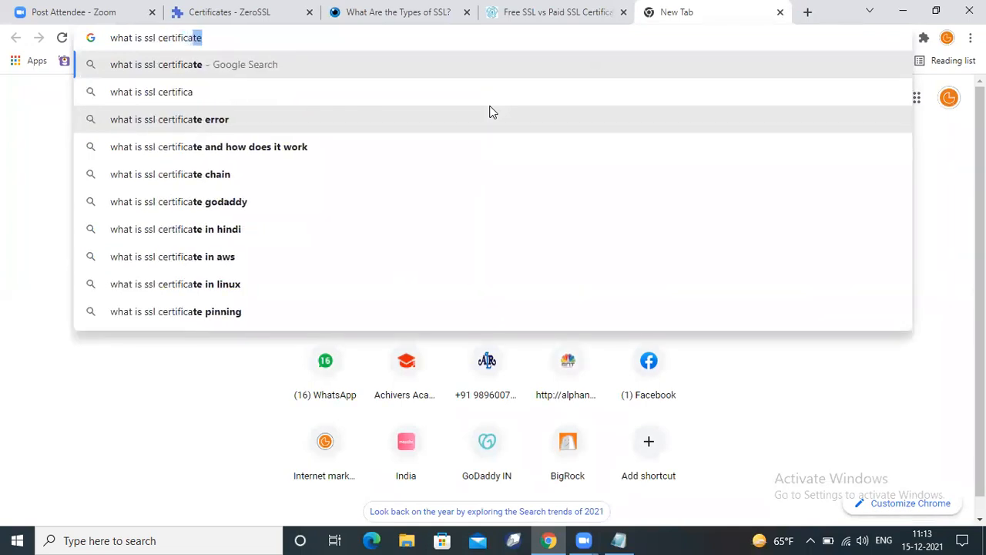
{"action": "key", "text": "Return"}
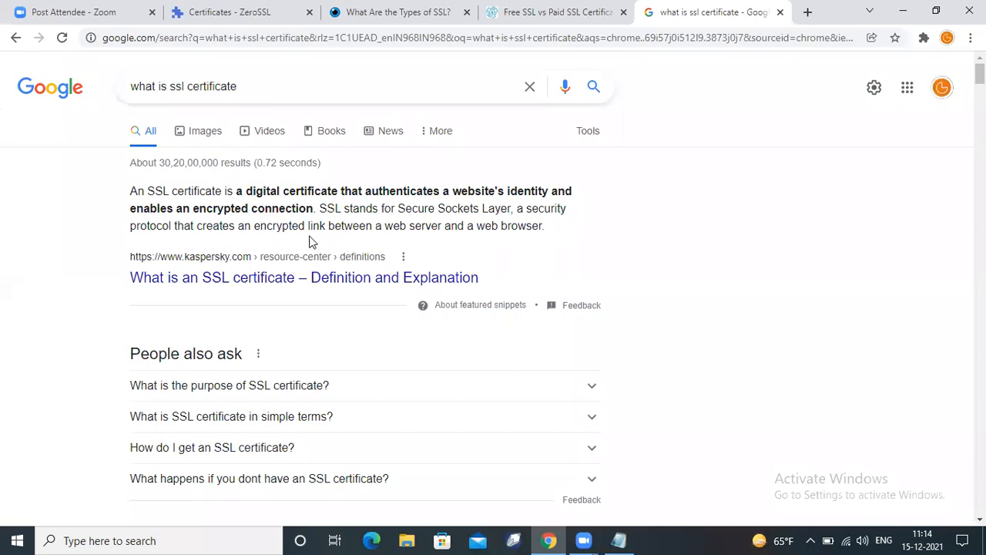
{"action": "left_click_drag", "start_coordinate": [255, 225], "coordinate": [326, 226]}
Step: Read the GlobalSign article on Extended Validation, Organization Validated and Domain Validated SSL certificates after a brief look at the AboutSSL comparison
{"action": "left_click", "coordinate": [535, 14]}
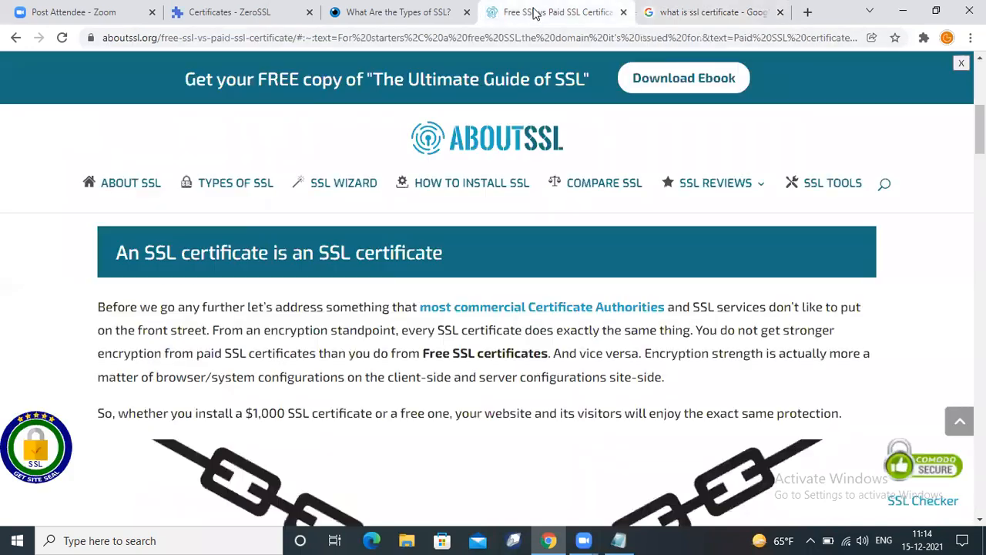
{"action": "scroll", "coordinate": [495, 252], "scroll_direction": "down", "scroll_amount": 2}
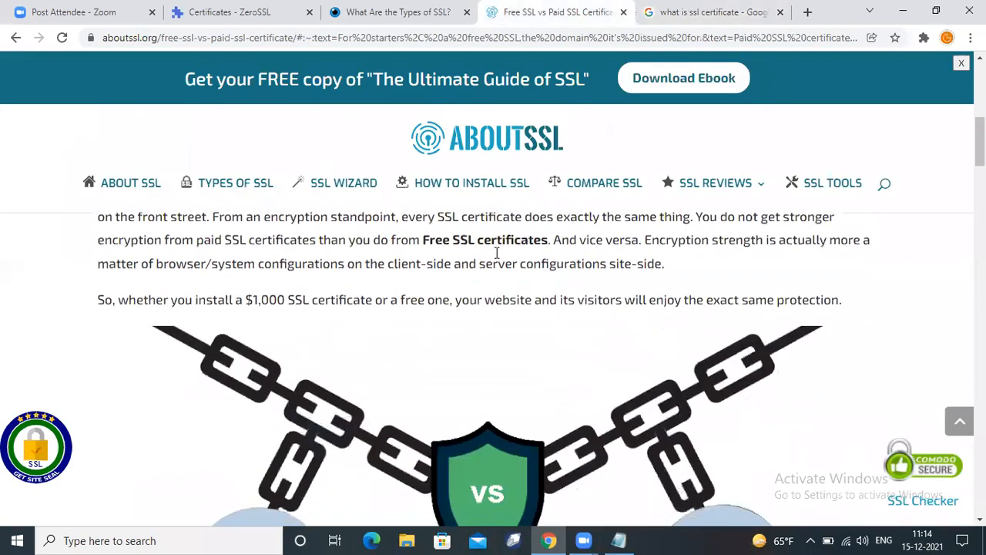
{"action": "left_click", "coordinate": [377, 16]}
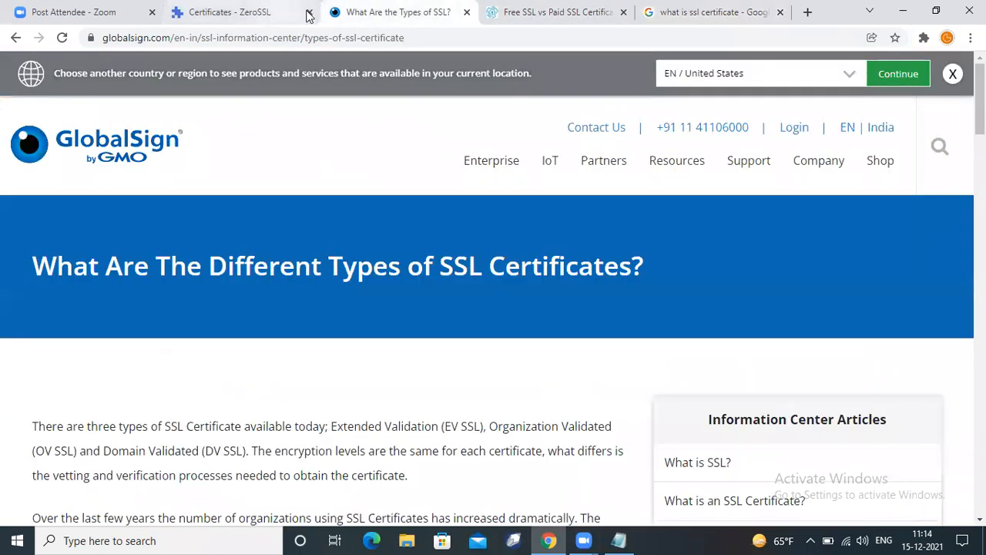
{"action": "scroll", "coordinate": [429, 275], "scroll_direction": "down", "scroll_amount": 4}
{"action": "scroll", "coordinate": [429, 277], "scroll_direction": "down", "scroll_amount": 3}
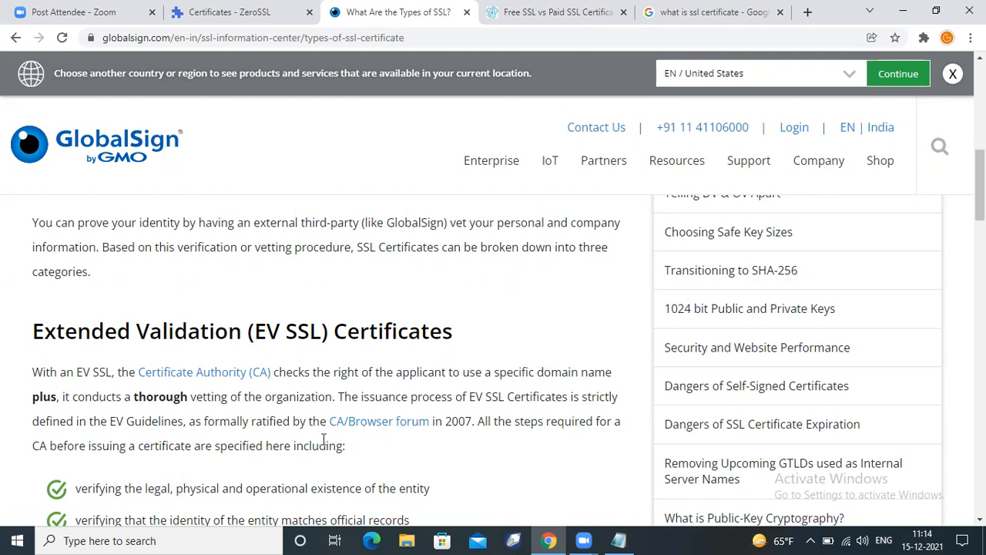
{"action": "scroll", "coordinate": [205, 434], "scroll_direction": "down", "scroll_amount": 1}
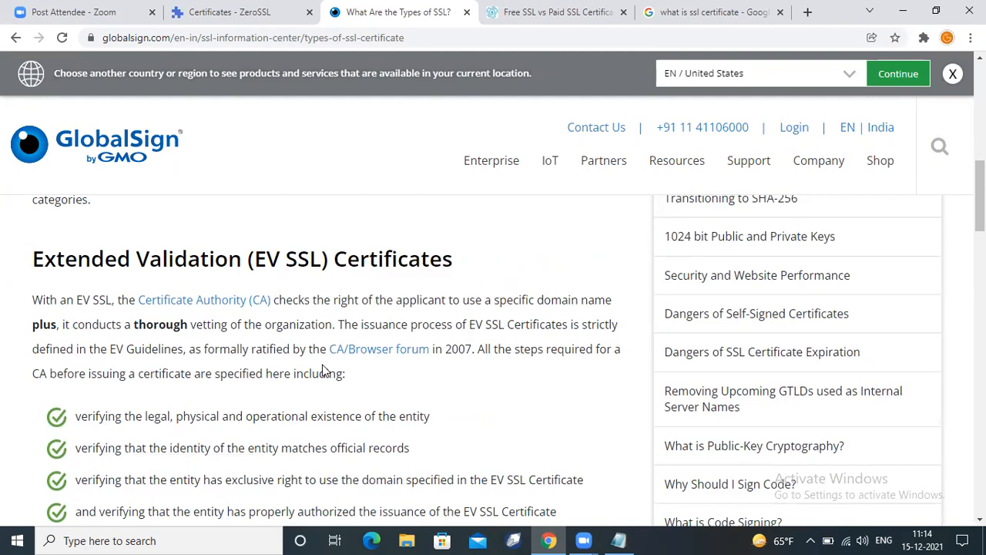
{"action": "scroll", "coordinate": [324, 371], "scroll_direction": "down", "scroll_amount": 2}
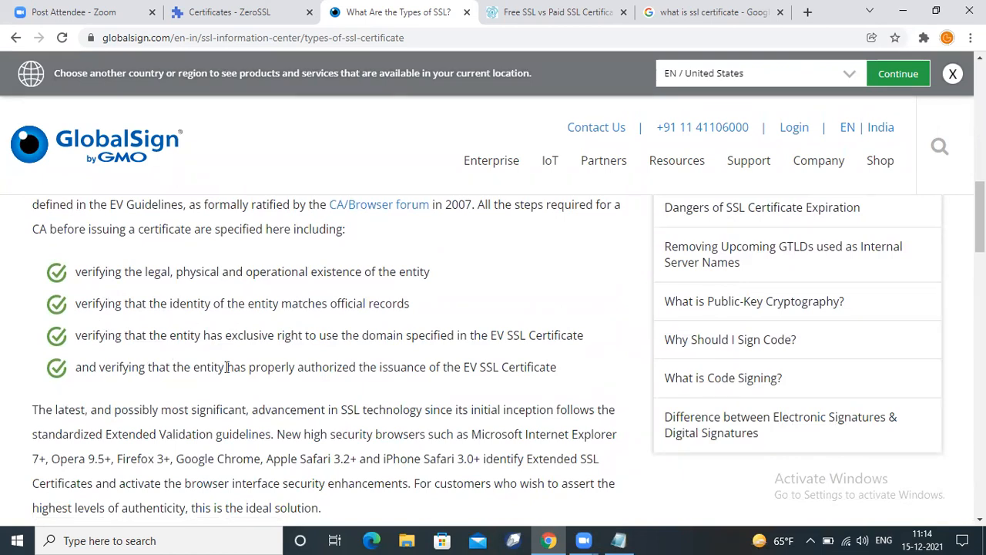
{"action": "scroll", "coordinate": [226, 367], "scroll_direction": "down", "scroll_amount": 2}
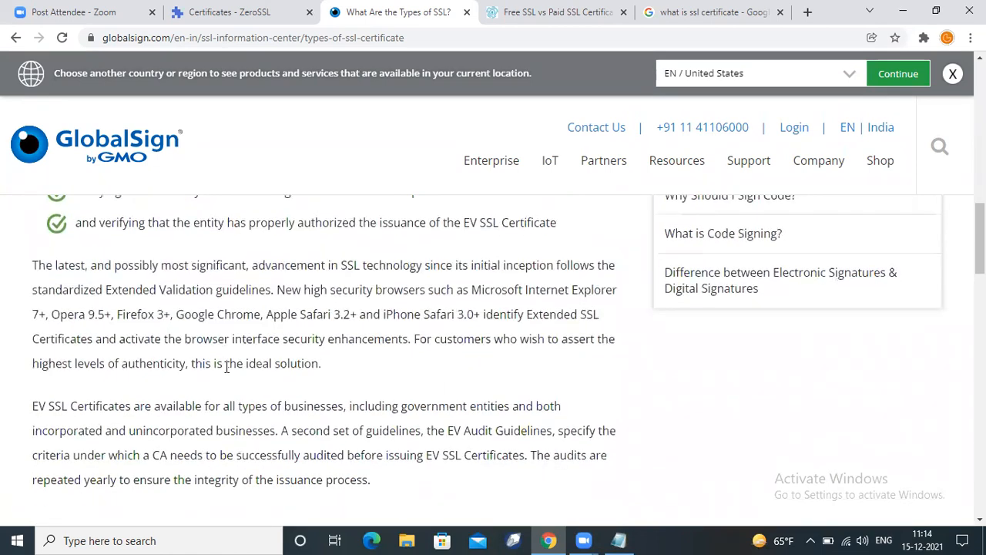
{"action": "scroll", "coordinate": [226, 366], "scroll_direction": "down", "scroll_amount": 3}
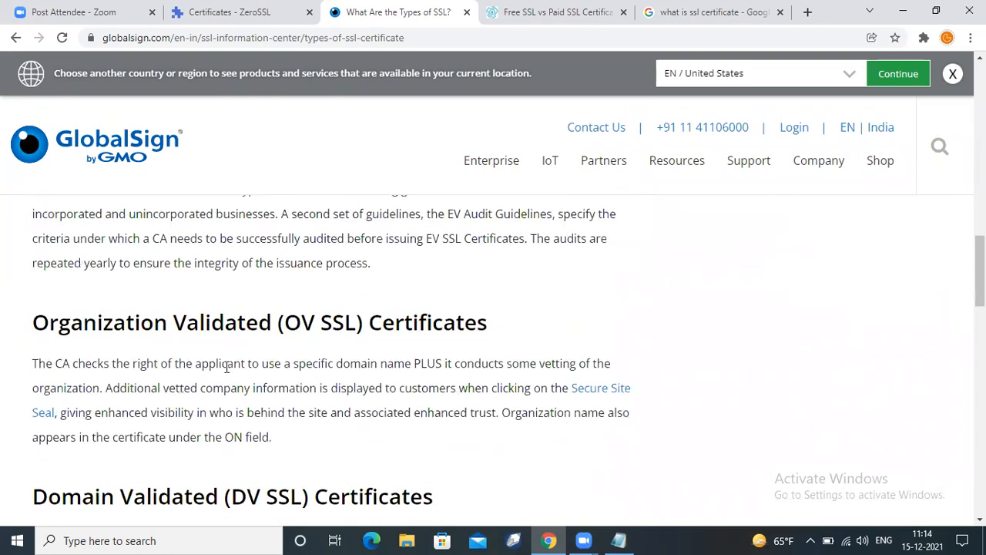
{"action": "scroll", "coordinate": [226, 367], "scroll_direction": "up", "scroll_amount": 7}
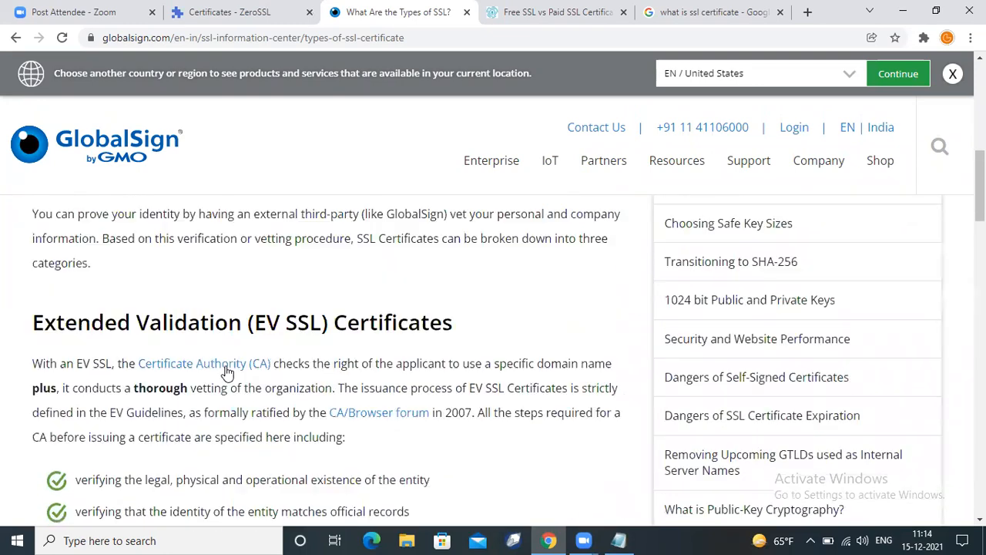
{"action": "scroll", "coordinate": [227, 371], "scroll_direction": "down", "scroll_amount": 2}
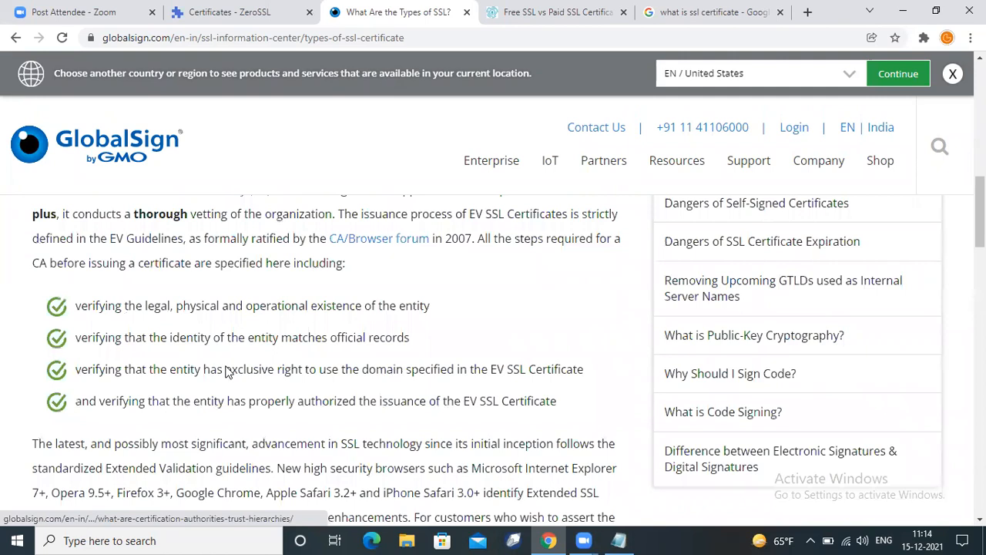
{"action": "scroll", "coordinate": [226, 370], "scroll_direction": "down", "scroll_amount": 6}
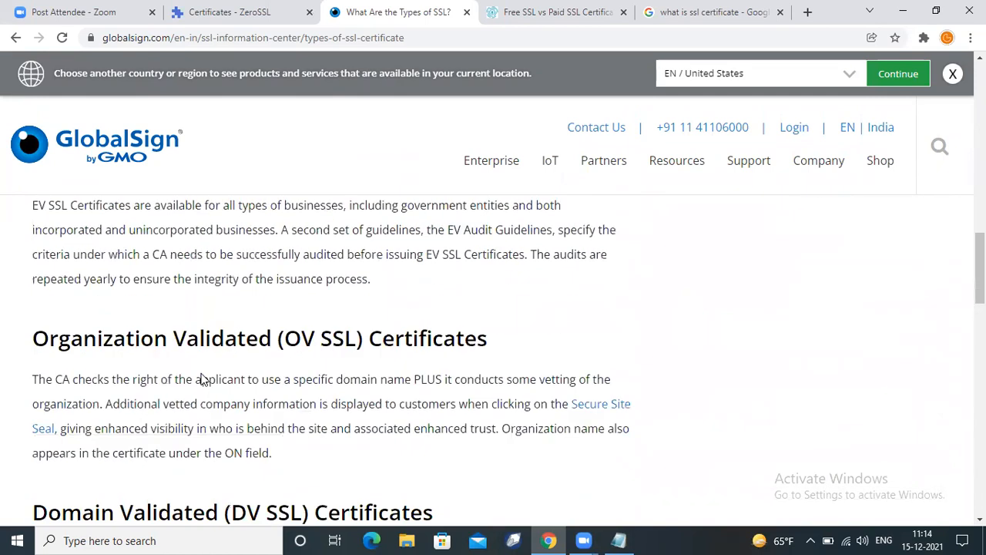
{"action": "scroll", "coordinate": [182, 380], "scroll_direction": "down", "scroll_amount": 1}
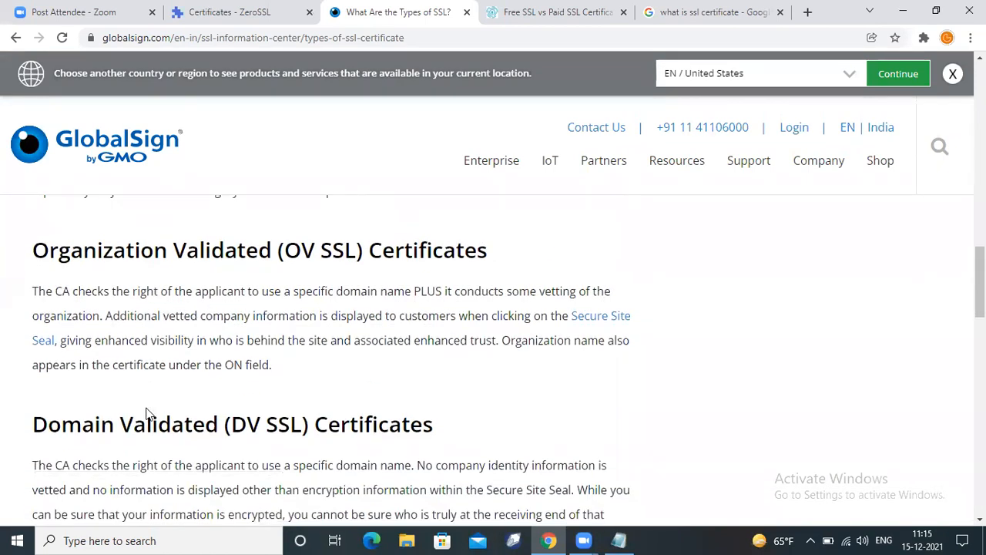
{"action": "scroll", "coordinate": [357, 424], "scroll_direction": "down", "scroll_amount": 2}
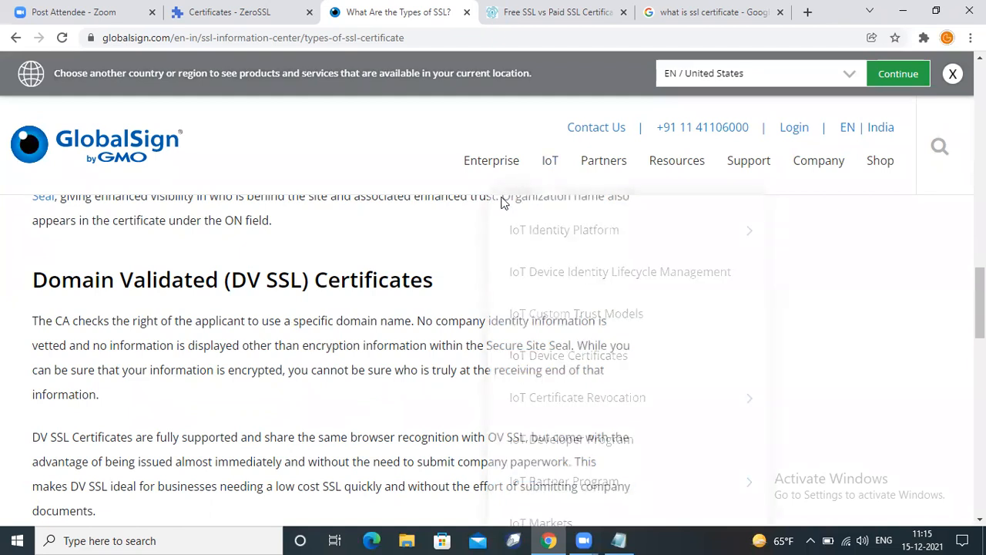
Step: Examine the AboutSSL article on free versus paid SSL and highlight the passage comparing their encryption strength
{"action": "left_click", "coordinate": [583, 13]}
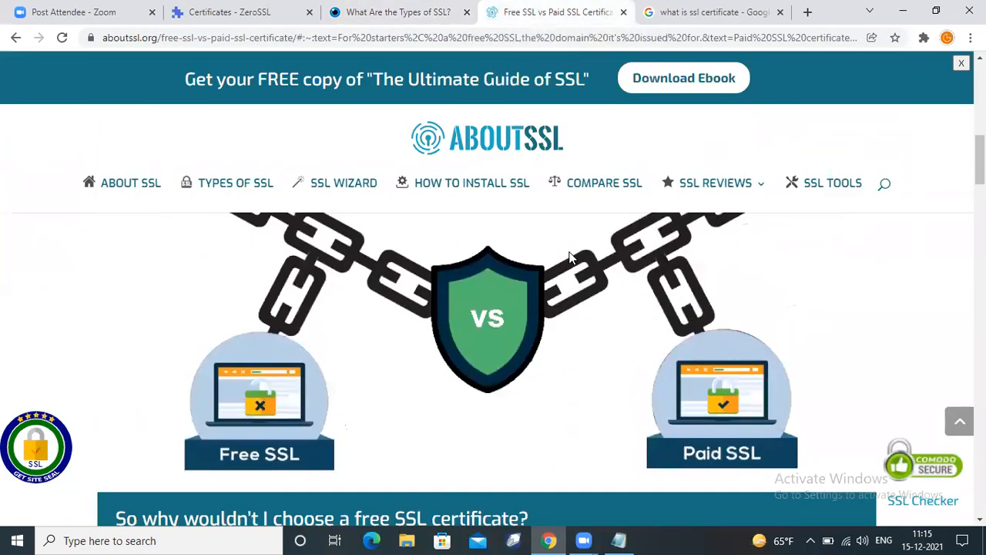
{"action": "scroll", "coordinate": [570, 254], "scroll_direction": "up", "scroll_amount": 2}
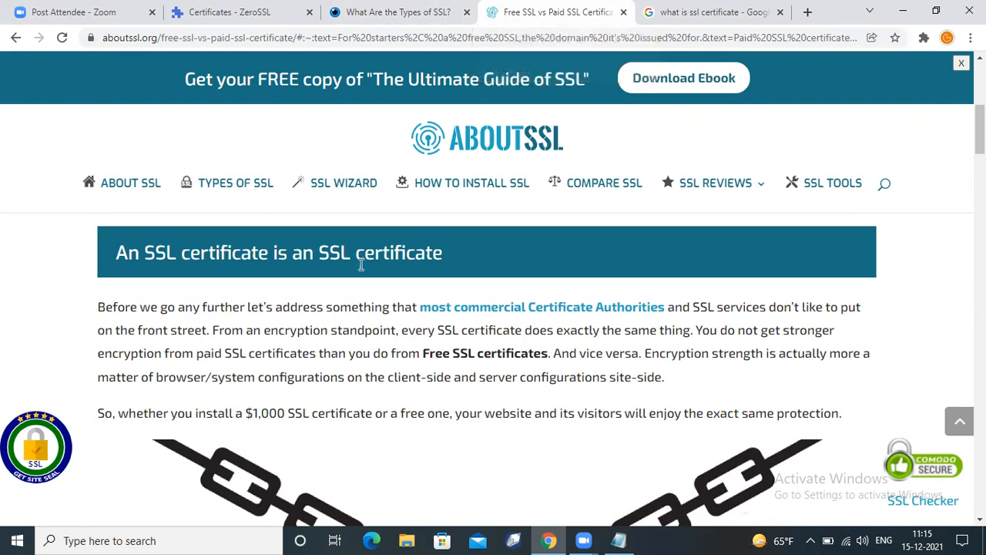
{"action": "scroll", "coordinate": [344, 285], "scroll_direction": "down", "scroll_amount": 1}
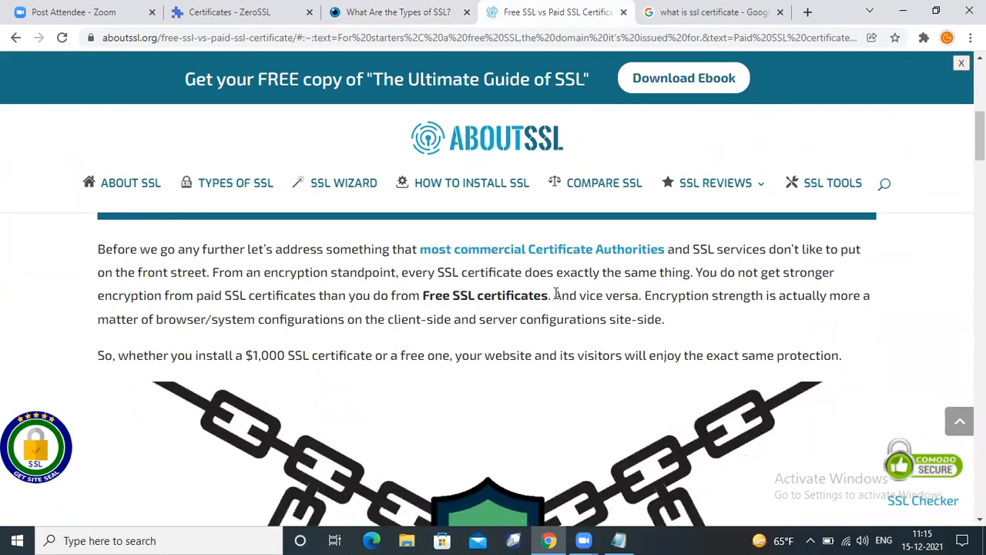
{"action": "left_click_drag", "start_coordinate": [551, 295], "coordinate": [93, 258]}
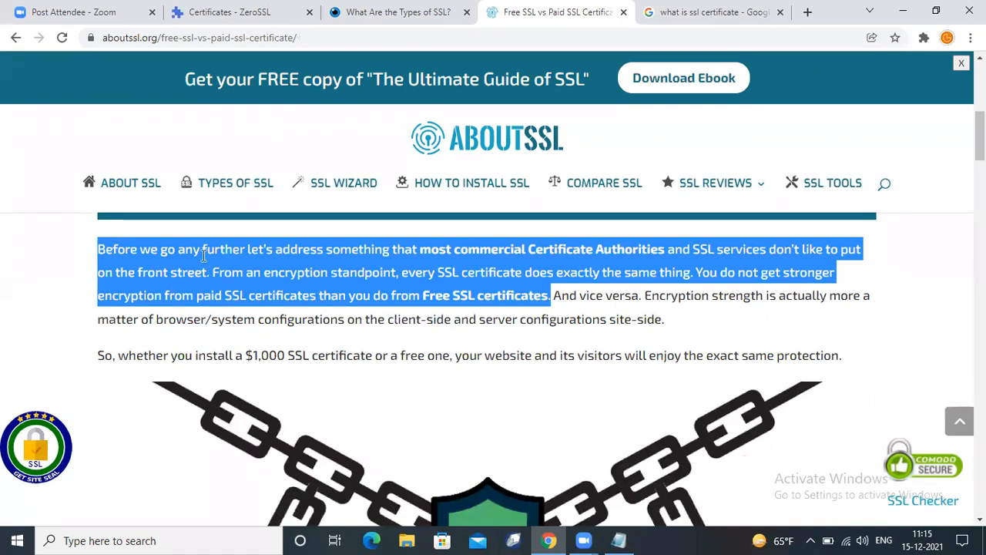
Step: Return to the ZeroSSL certificates page and highlight sslforfree.com in its web address
{"action": "left_click", "coordinate": [252, 15]}
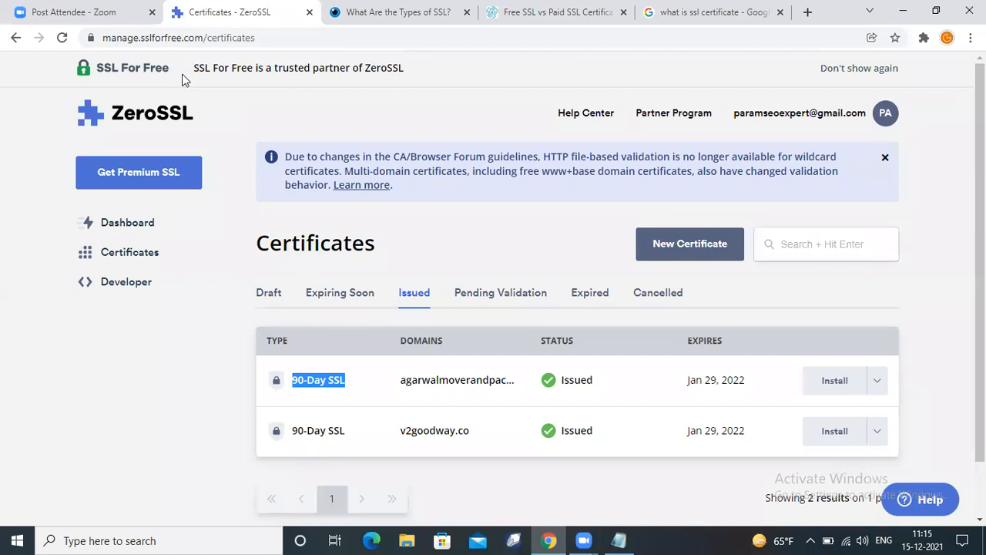
{"action": "left_click_drag", "start_coordinate": [204, 37], "coordinate": [144, 36]}
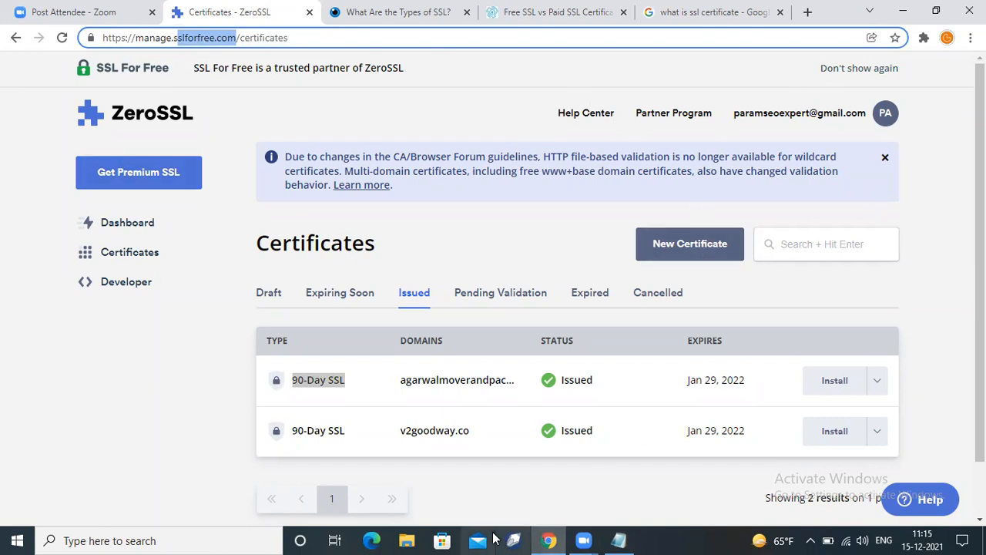
{"action": "left_click", "coordinate": [776, 462]}
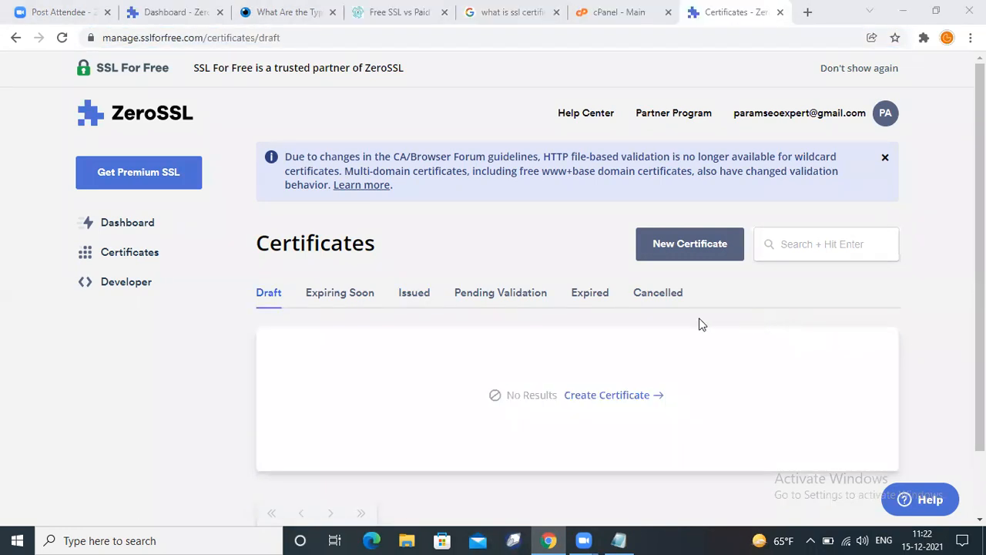
Step: Switch to the cPanel page and select the domain seoserviceinindia.online in its web address
{"action": "left_click", "coordinate": [616, 12]}
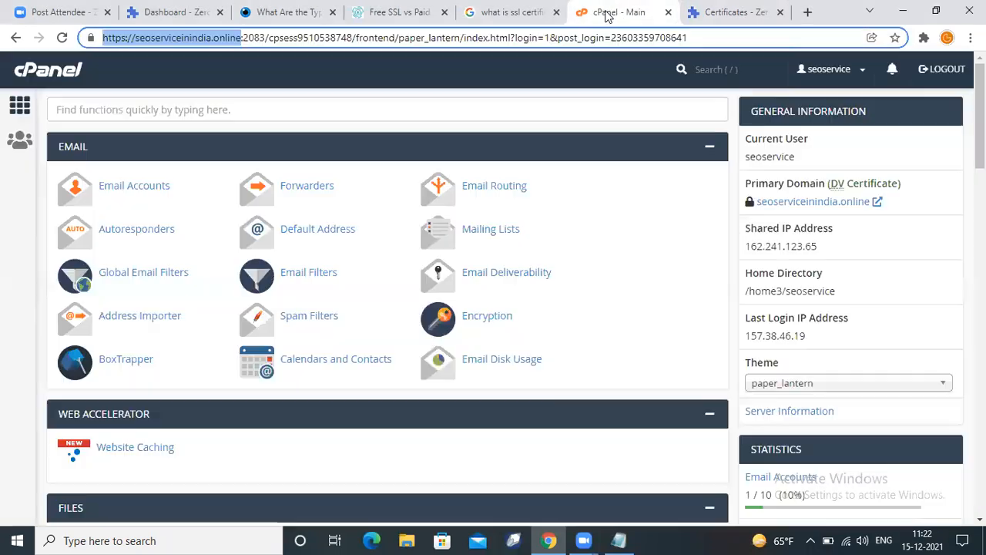
{"action": "left_click", "coordinate": [234, 41]}
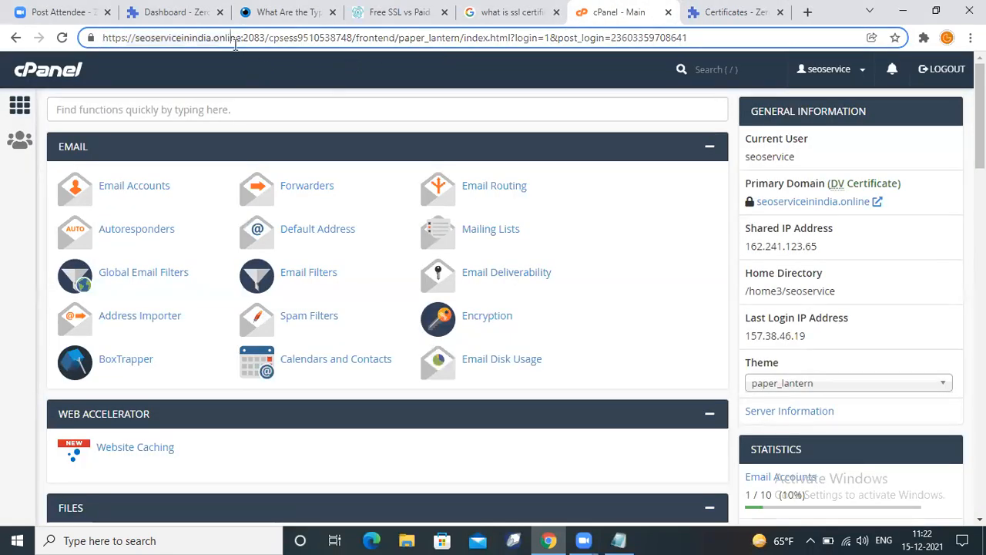
{"action": "left_click_drag", "start_coordinate": [241, 37], "coordinate": [136, 37]}
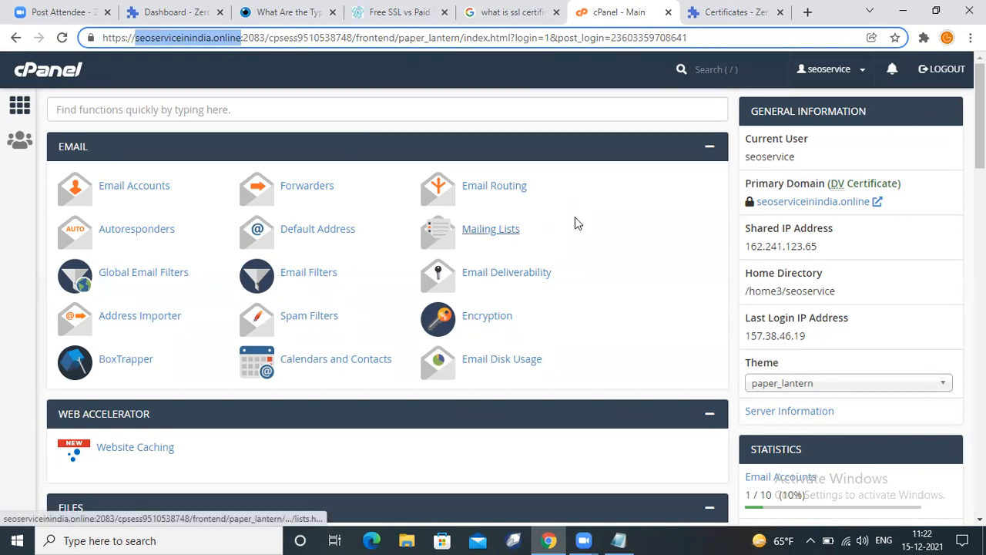
Step: Close the extra ZeroSSL Dashboard page and return to the ZeroSSL Certificates page
{"action": "left_click", "coordinate": [736, 12]}
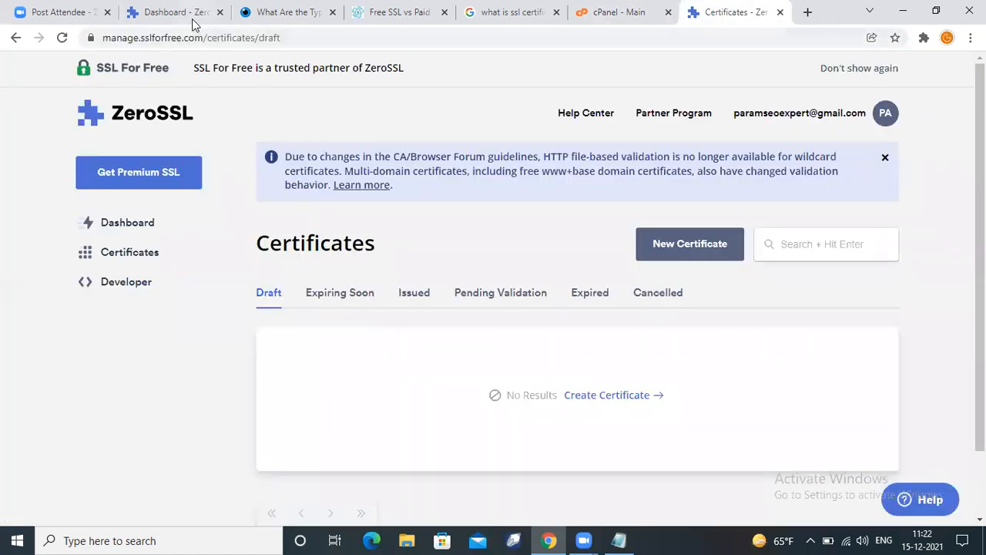
{"action": "left_click", "coordinate": [193, 14]}
{"action": "key", "text": "ctrl+w"}
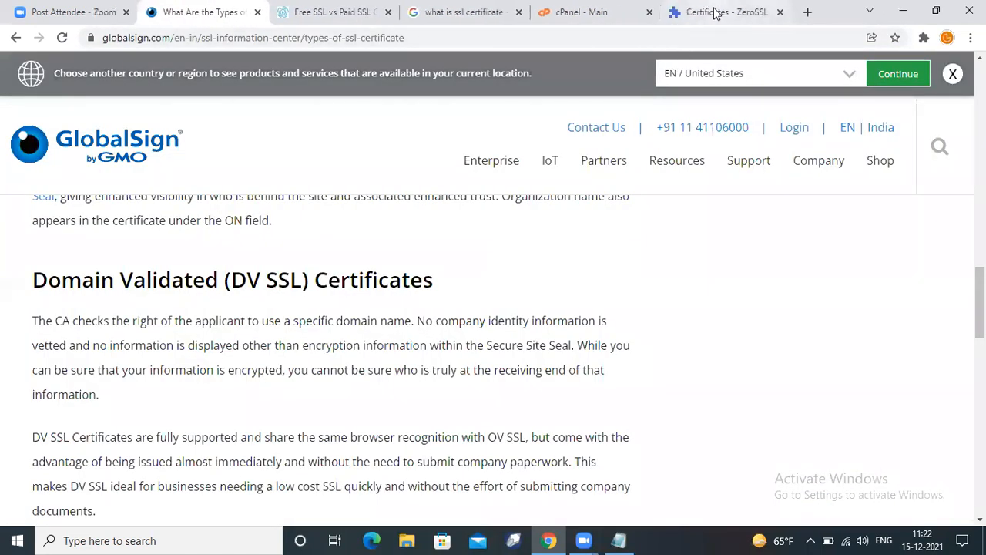
{"action": "left_click", "coordinate": [716, 12]}
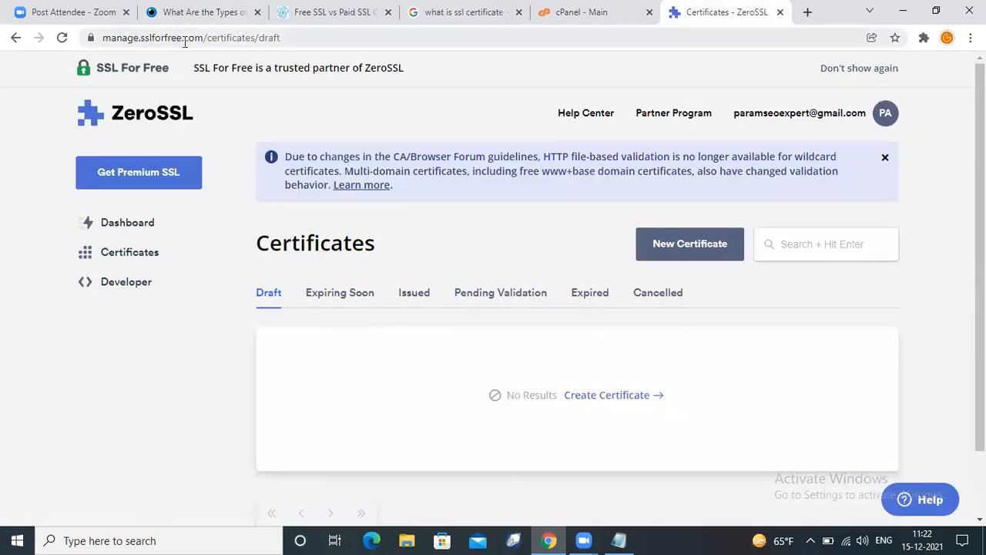
Step: Start a new SSL certificate and check the plan requirement for the wildcard certificate option in the Domains section
{"action": "left_click", "coordinate": [716, 256]}
{"action": "scroll", "coordinate": [702, 319], "scroll_direction": "down", "scroll_amount": 3}
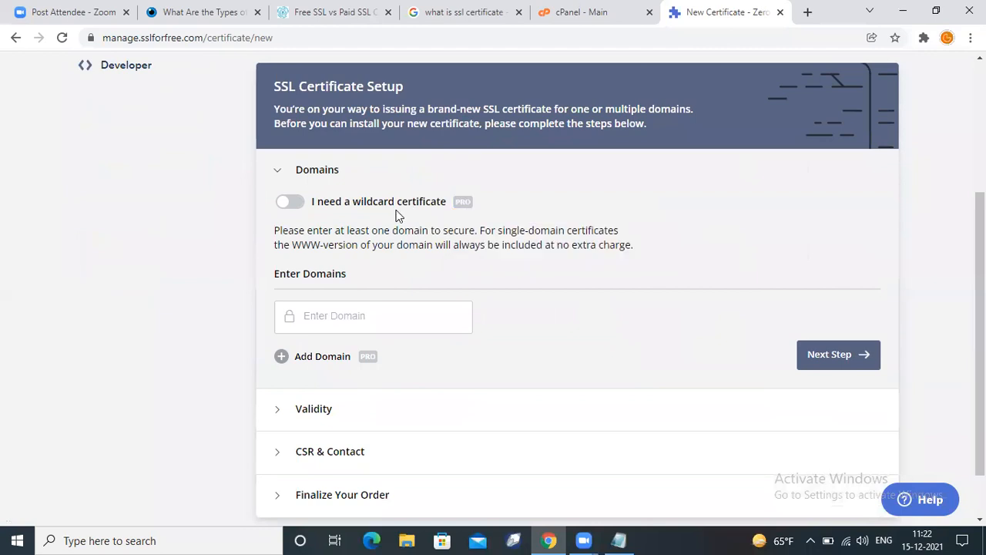
{"action": "mouse_move", "coordinate": [468, 206]}
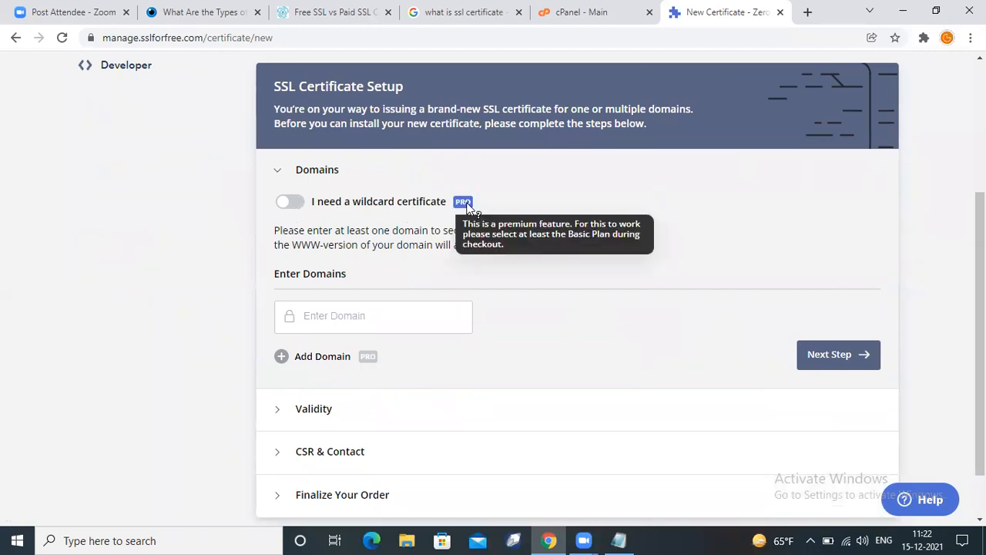
Step: Enter seoserviceinindia.online as the domain to secure and continue to the certificate validity settings
{"action": "left_click", "coordinate": [342, 321]}
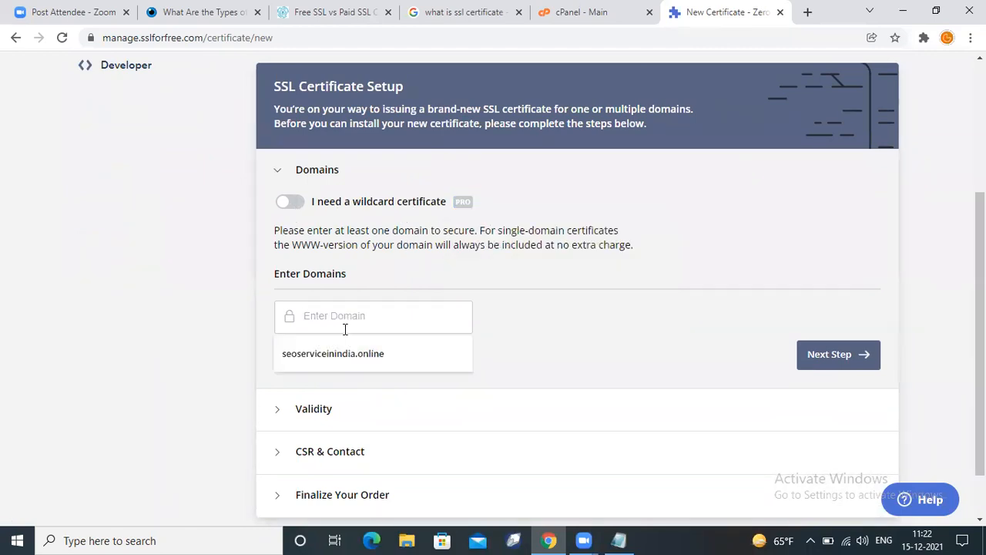
{"action": "left_click", "coordinate": [352, 354]}
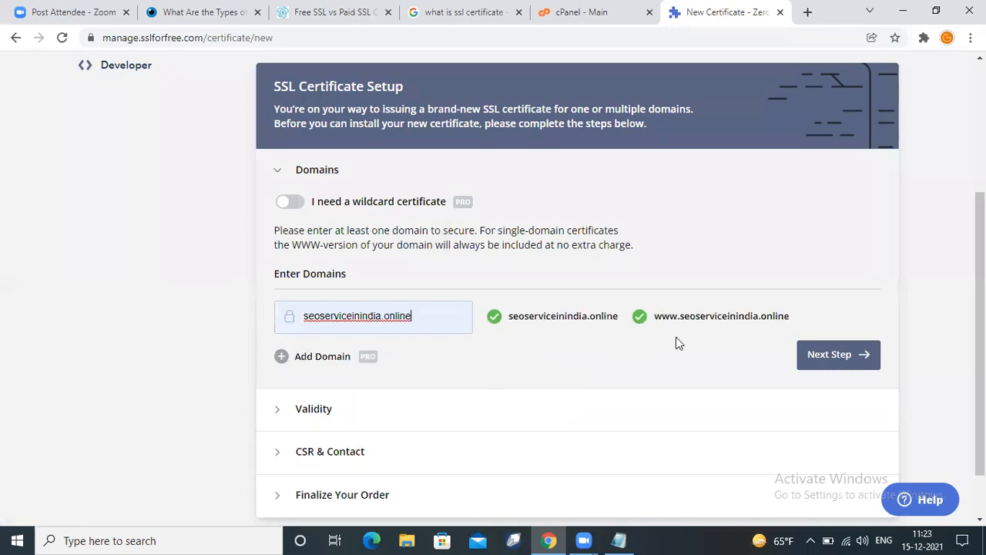
{"action": "scroll", "coordinate": [676, 343], "scroll_direction": "down", "scroll_amount": 1}
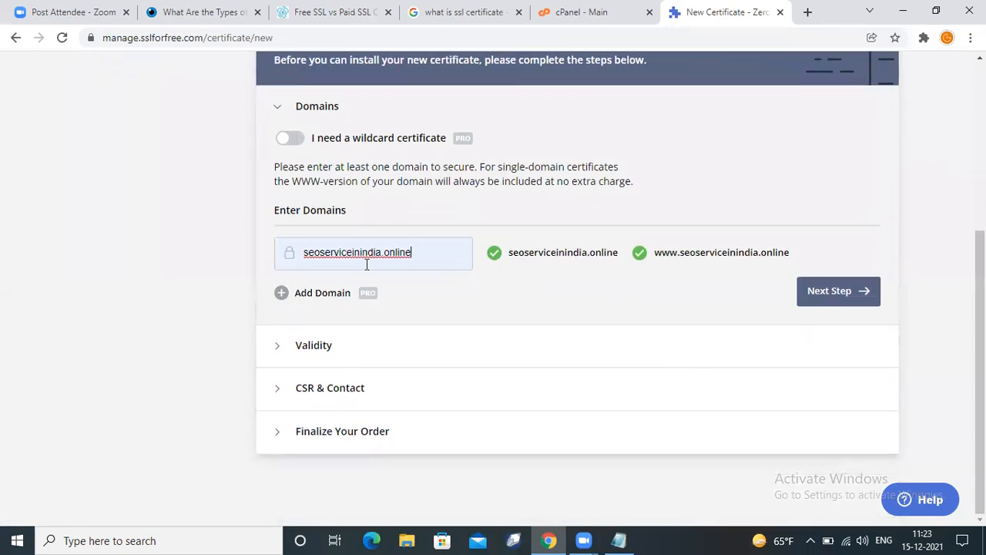
{"action": "left_click", "coordinate": [809, 289]}
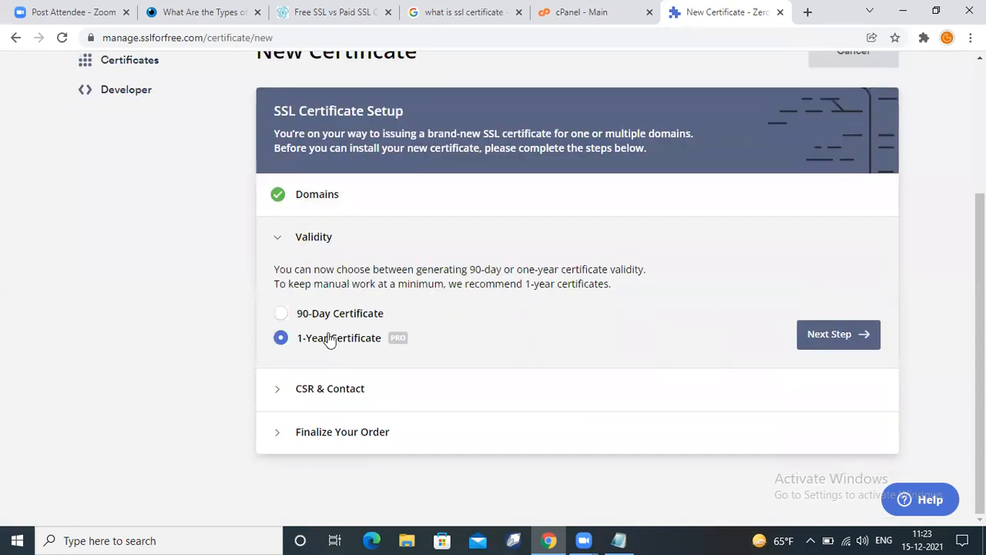
Step: Choose the 90-Day Certificate validity and continue with Auto-Generate CSR enabled
{"action": "left_click", "coordinate": [282, 316]}
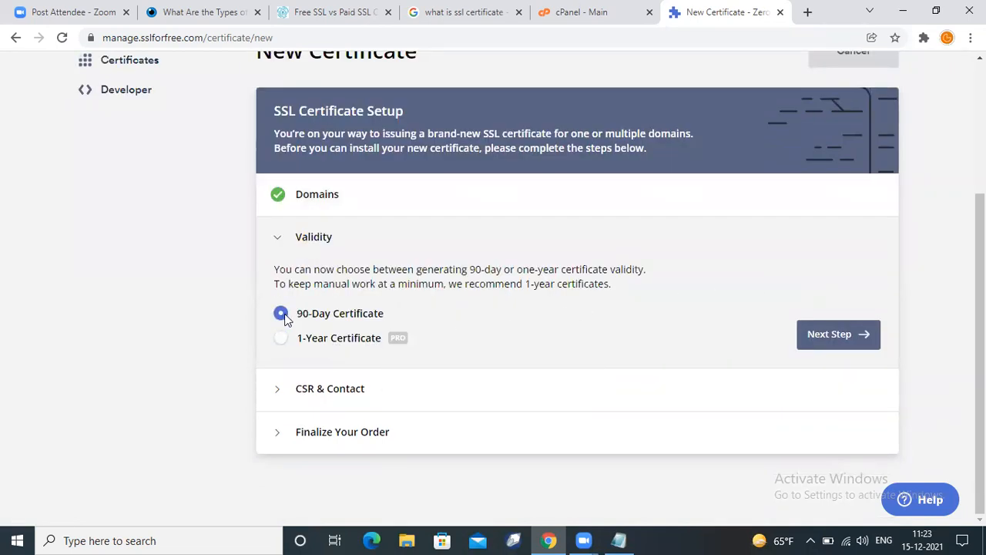
{"action": "left_click", "coordinate": [834, 337]}
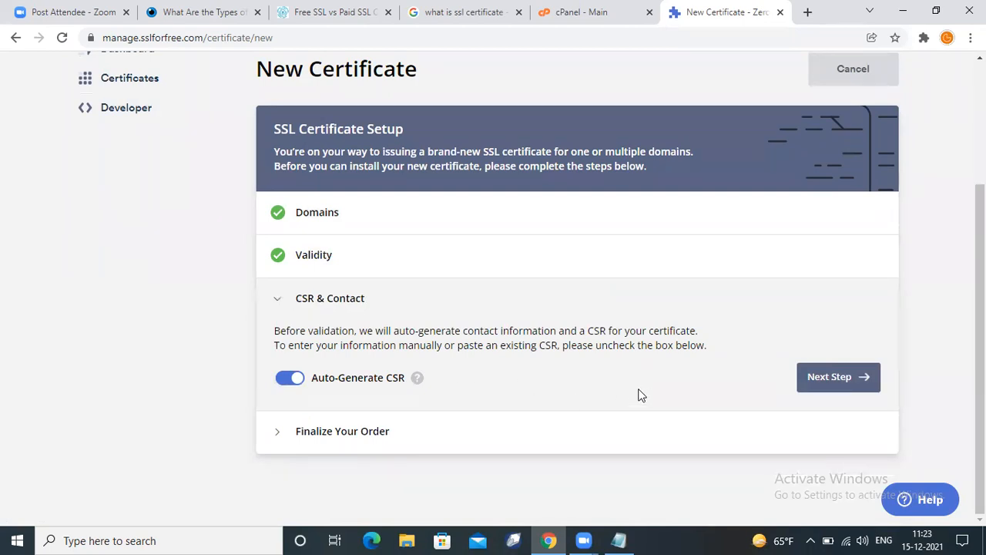
{"action": "left_click", "coordinate": [838, 377]}
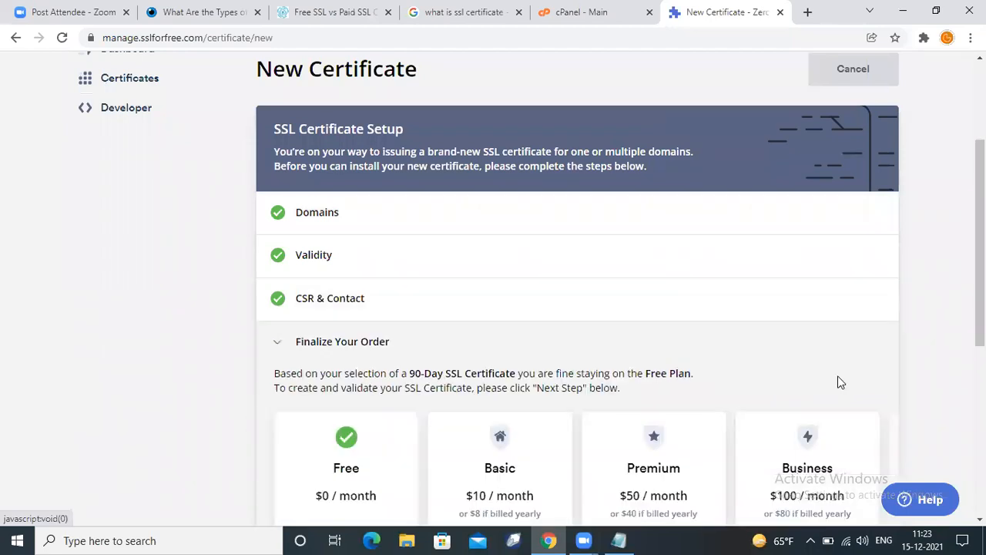
Step: Review the plans under Finalize Your Order and create the certificate on the Free plan
{"action": "scroll", "coordinate": [836, 381], "scroll_direction": "down", "scroll_amount": 3}
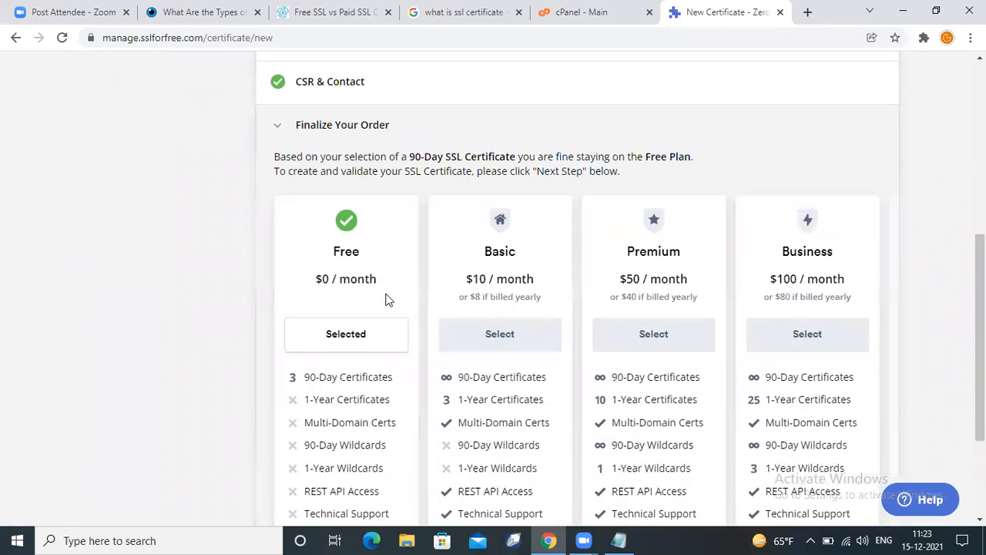
{"action": "scroll", "coordinate": [361, 306], "scroll_direction": "down", "scroll_amount": 1}
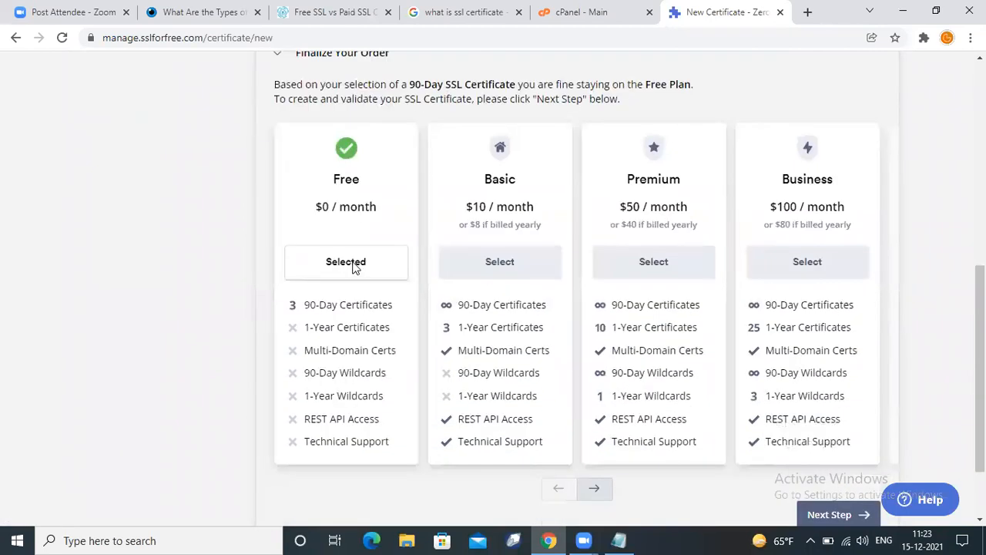
{"action": "scroll", "coordinate": [353, 381], "scroll_direction": "down", "scroll_amount": 1}
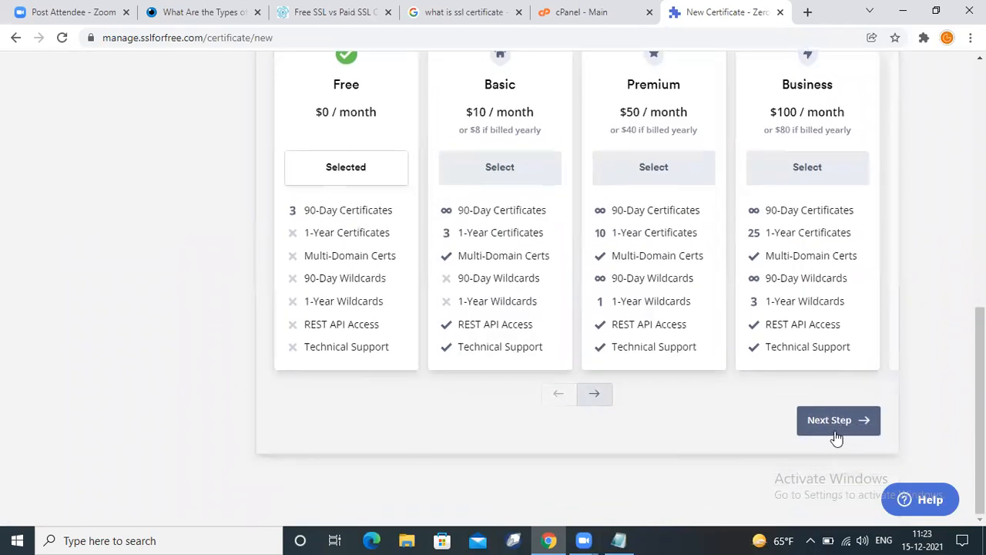
{"action": "left_click", "coordinate": [813, 420]}
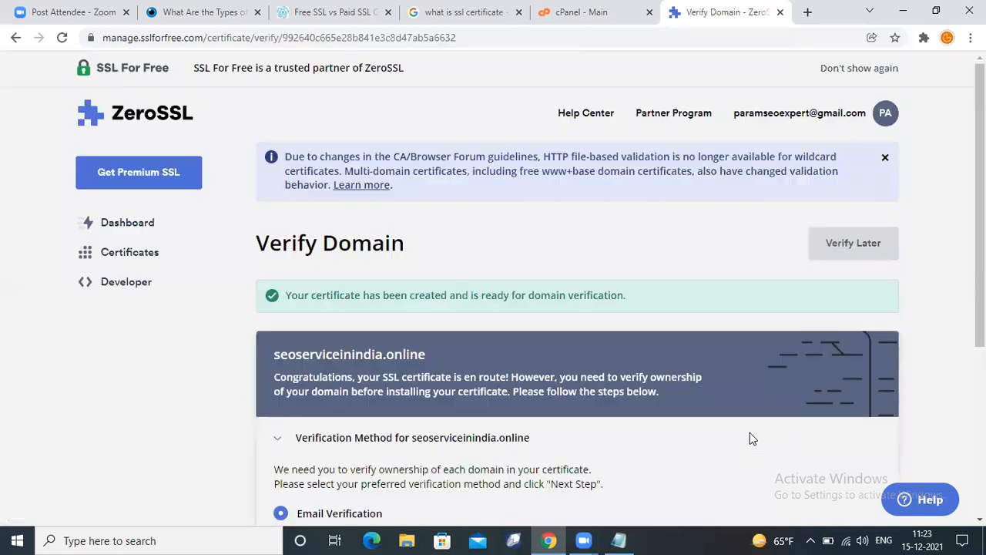
Step: Review the domain verification methods and choose the domain's admin address for Email Verification
{"action": "scroll", "coordinate": [744, 437], "scroll_direction": "down", "scroll_amount": 1}
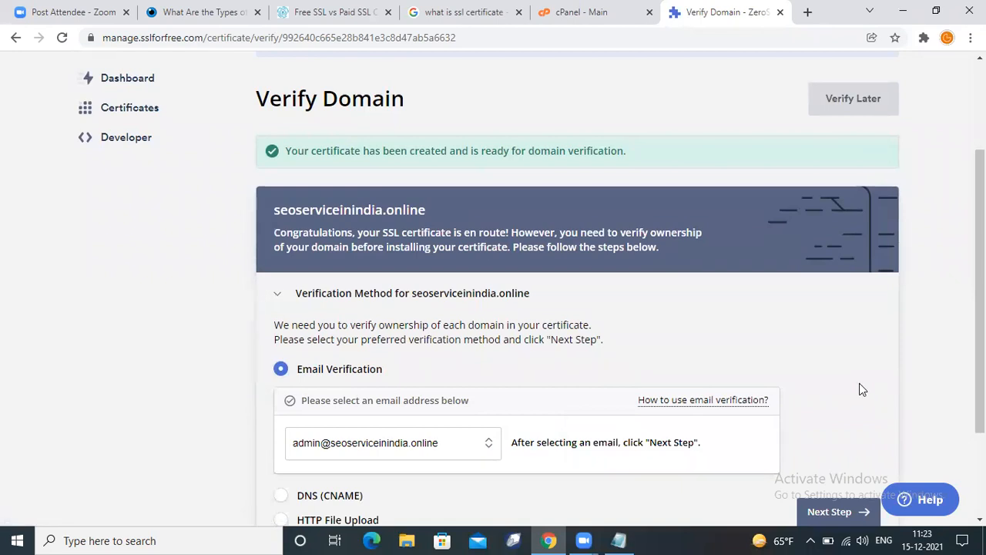
{"action": "scroll", "coordinate": [859, 383], "scroll_direction": "down", "scroll_amount": 1}
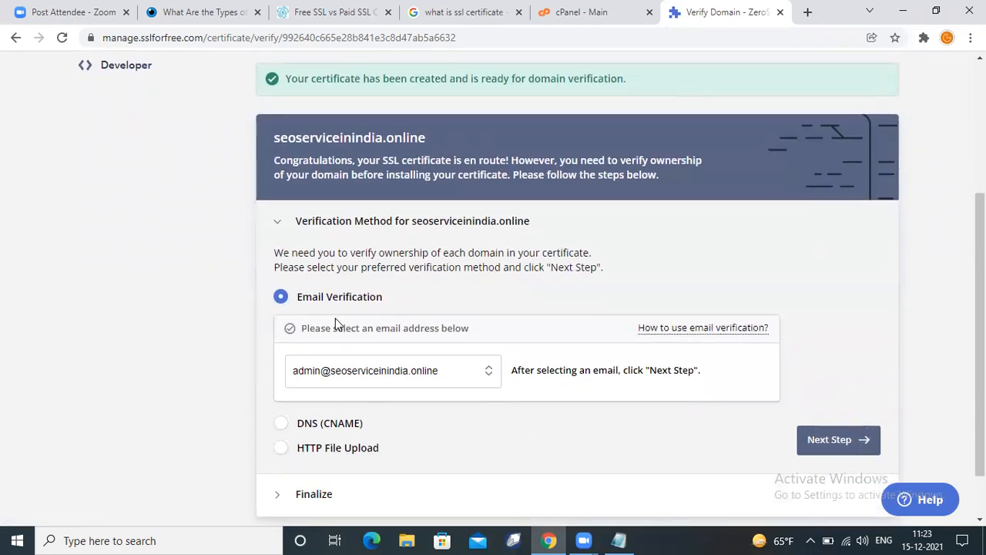
{"action": "scroll", "coordinate": [462, 300], "scroll_direction": "up", "scroll_amount": 1}
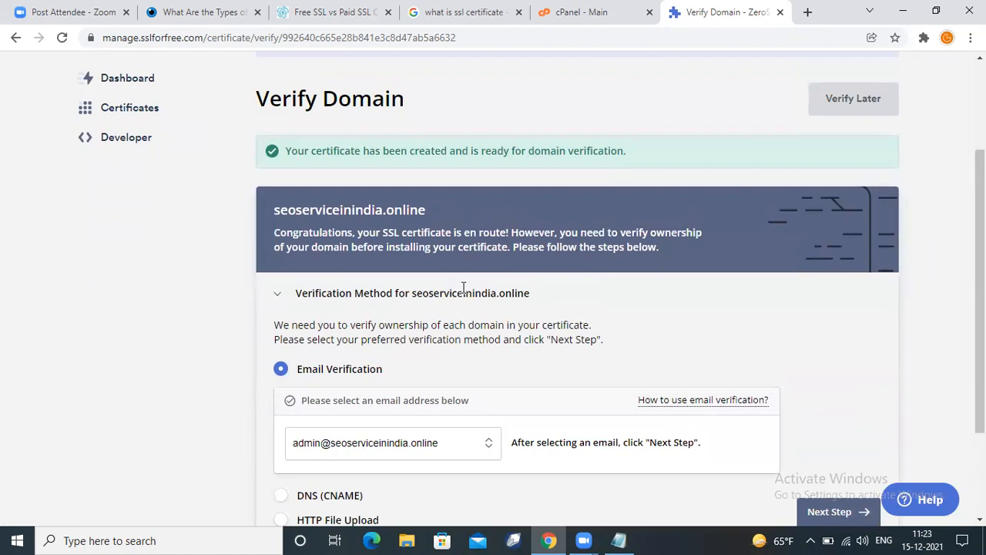
{"action": "scroll", "coordinate": [424, 383], "scroll_direction": "down", "scroll_amount": 1}
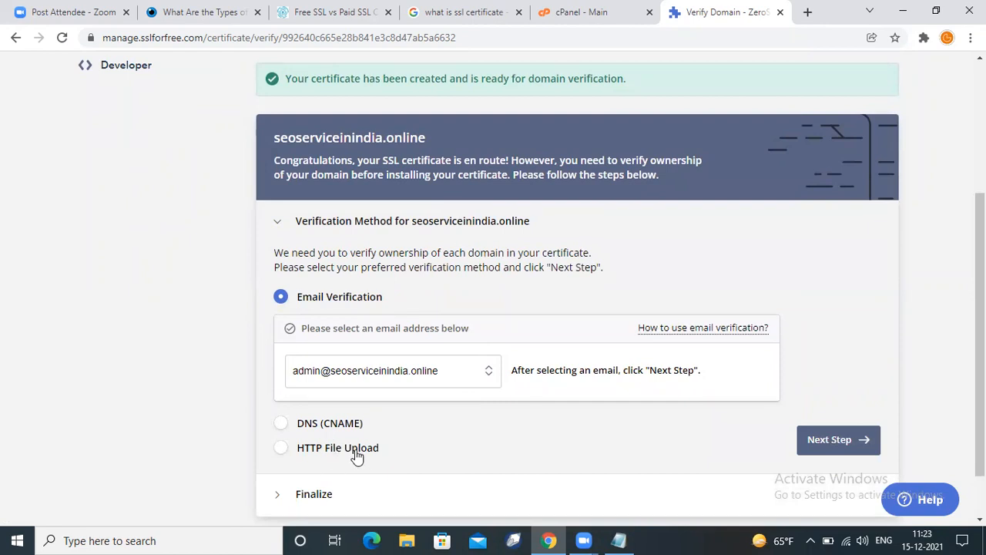
{"action": "left_click", "coordinate": [442, 375]}
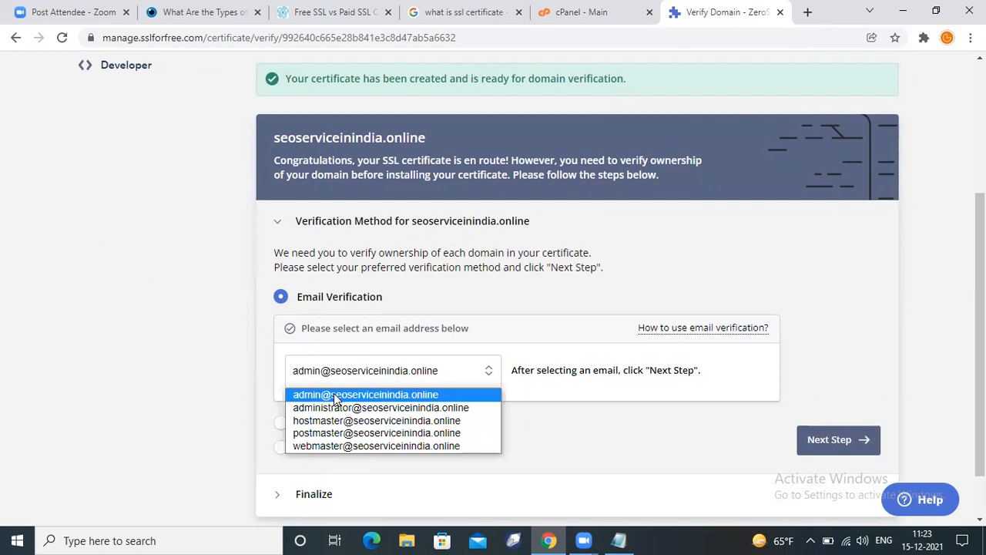
{"action": "left_click", "coordinate": [334, 399]}
{"action": "left_click", "coordinate": [406, 373]}
{"action": "left_click", "coordinate": [406, 372]}
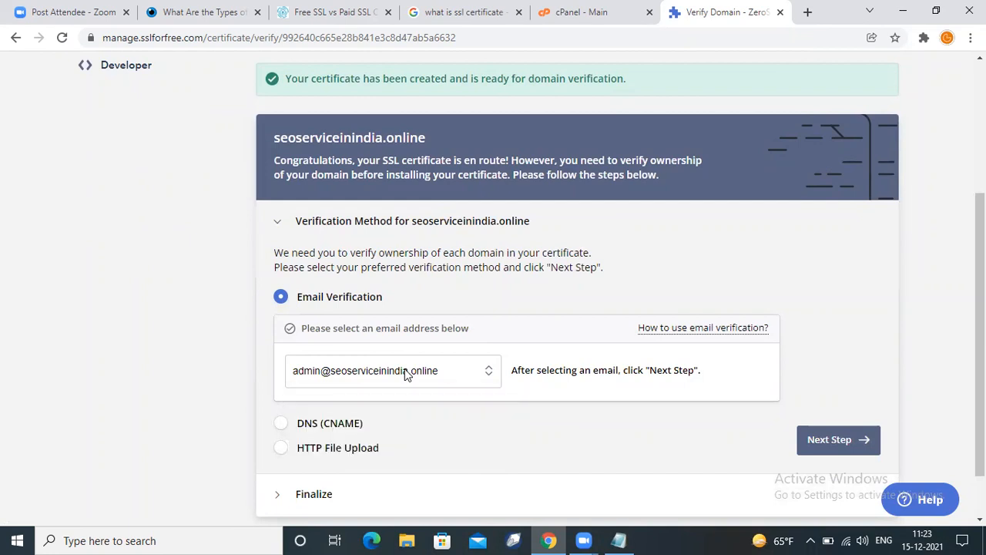
Step: Open the Email Accounts list in cPanel and compare it with the address choices on ZeroSSL's Verify Domain page
{"action": "left_click", "coordinate": [570, 13]}
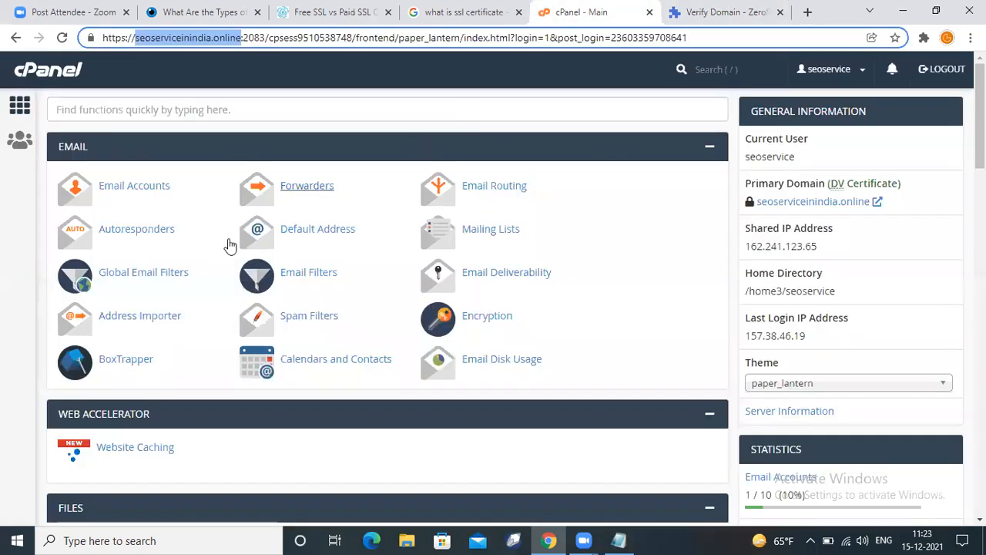
{"action": "left_click", "coordinate": [145, 195]}
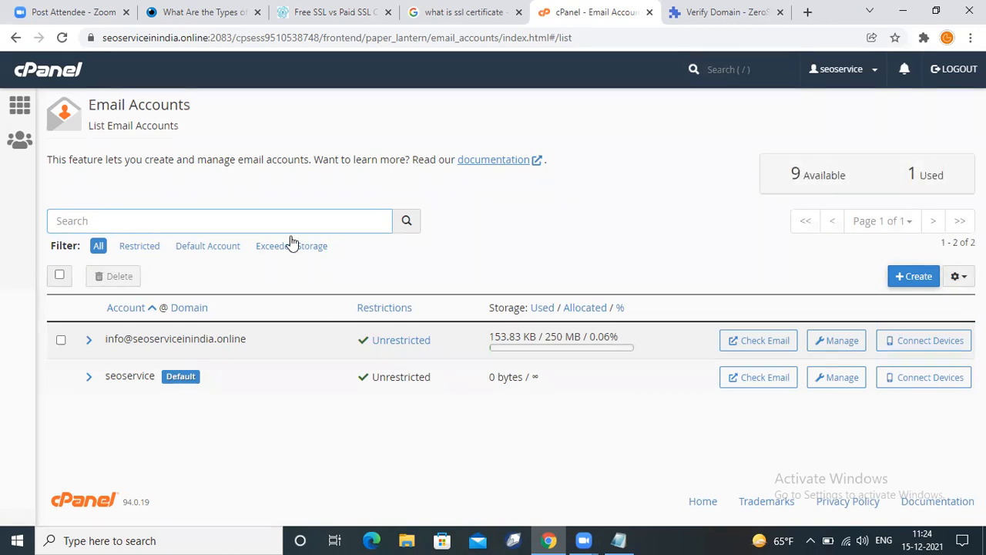
{"action": "left_click", "coordinate": [744, 10]}
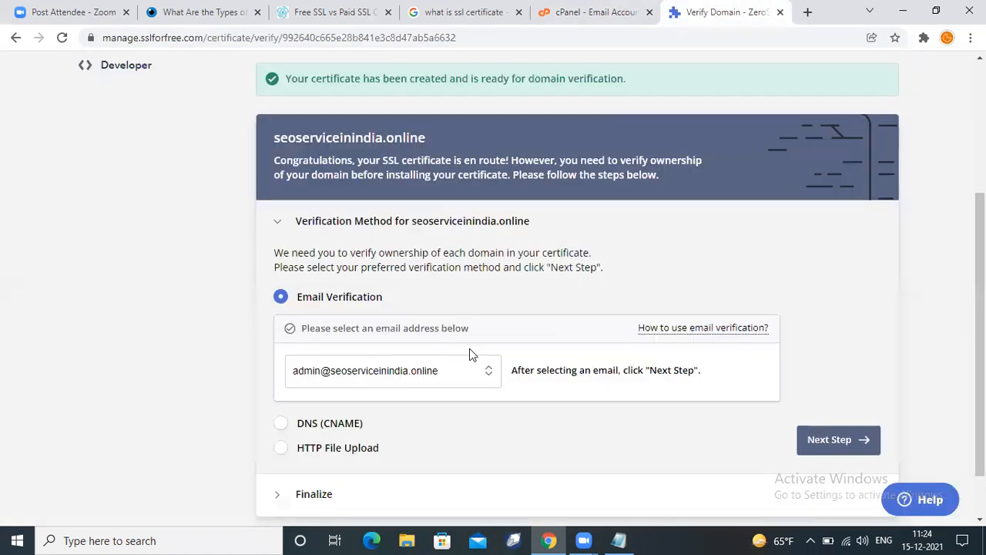
{"action": "left_click", "coordinate": [462, 377]}
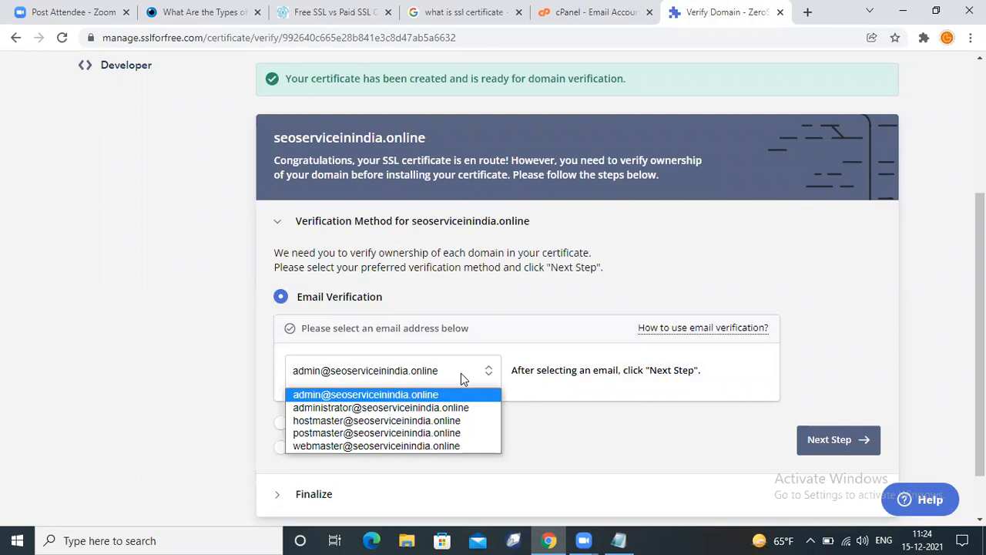
{"action": "left_click", "coordinate": [462, 378]}
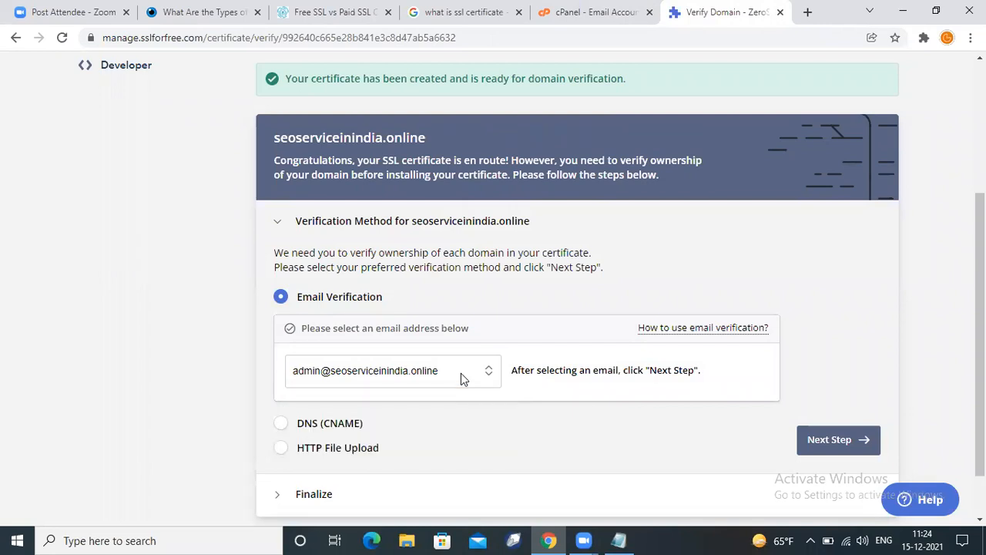
Step: Return to cPanel's Email Accounts list and search it for admin
{"action": "left_click", "coordinate": [597, 11]}
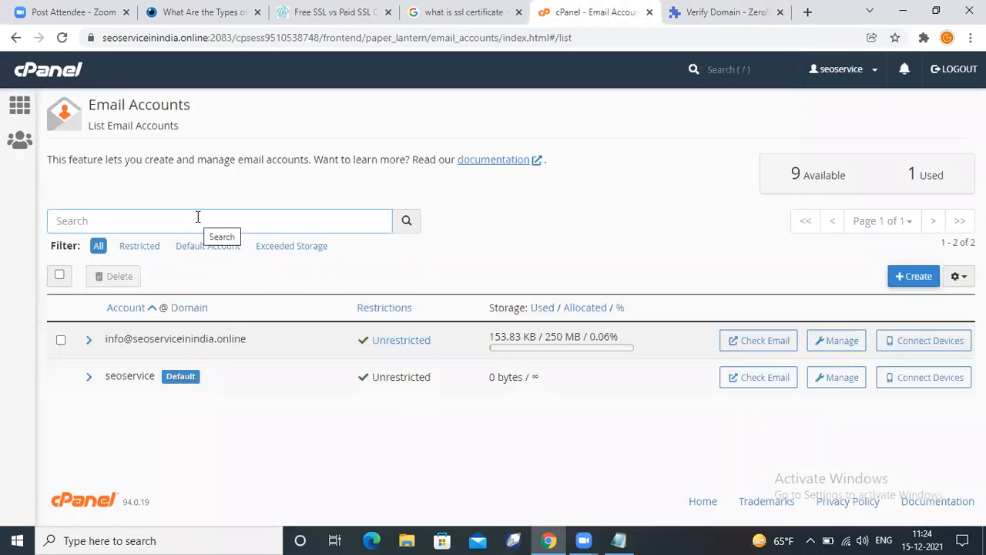
{"action": "left_click", "coordinate": [197, 220]}
{"action": "type", "text": "admin"}
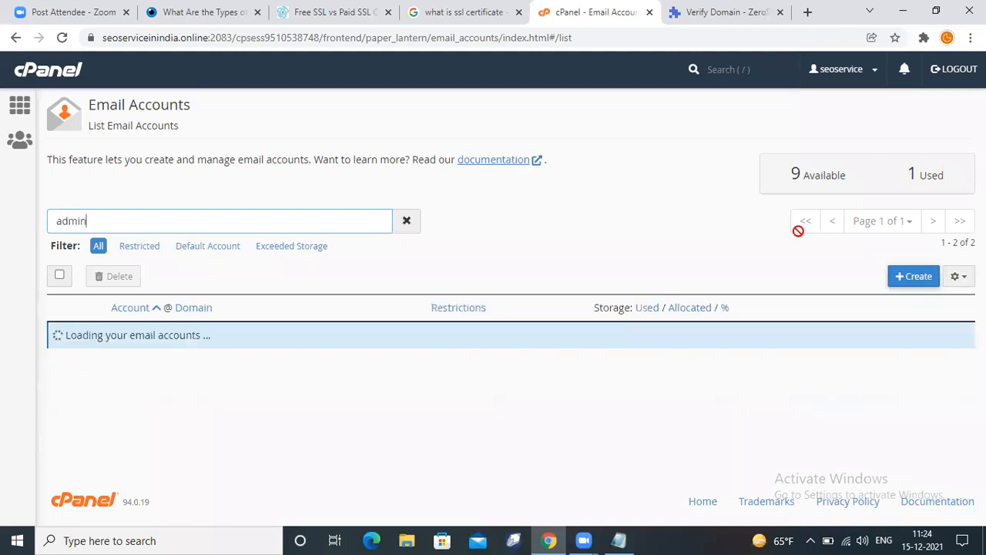
{"action": "left_click", "coordinate": [920, 277]}
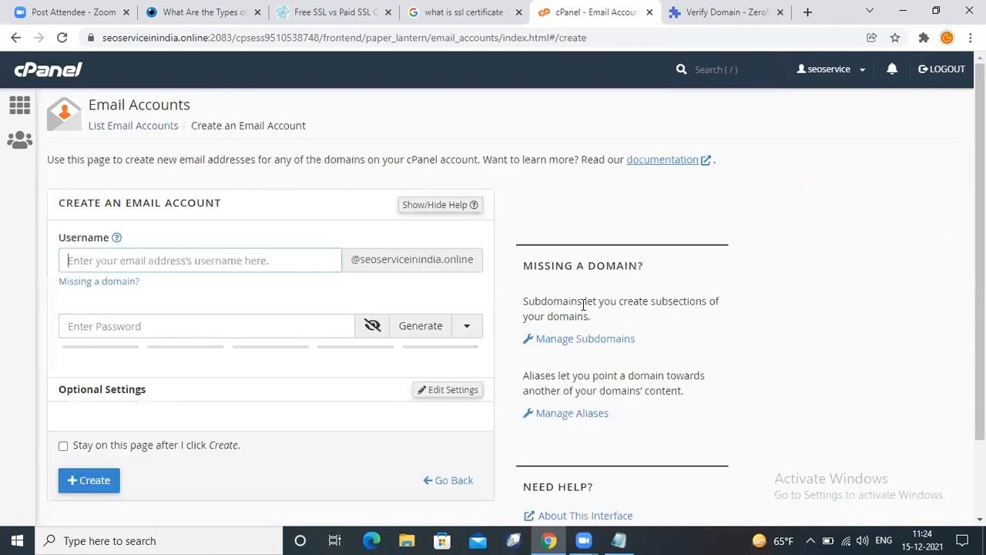
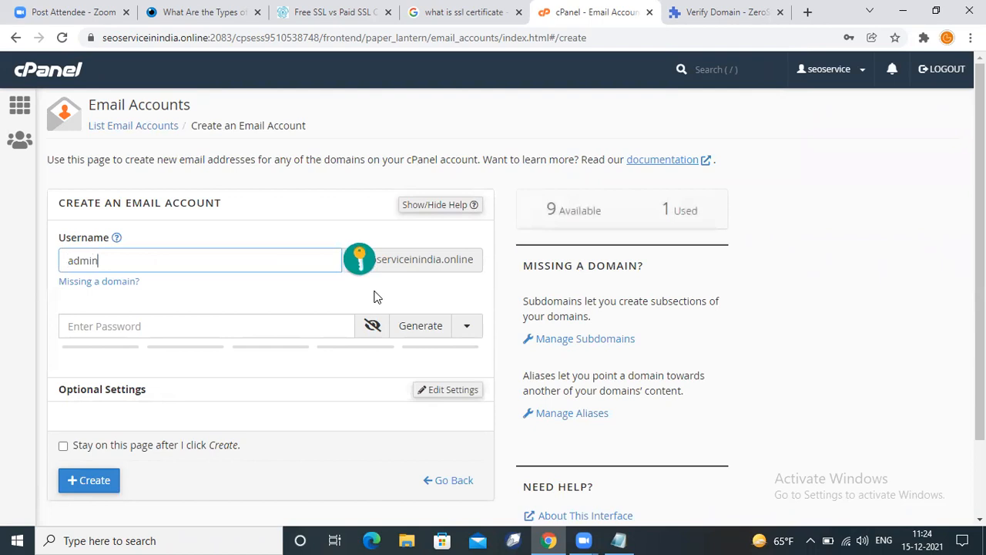
{"action": "left_click", "coordinate": [230, 321]}
{"action": "type", "text": "•••••••"}
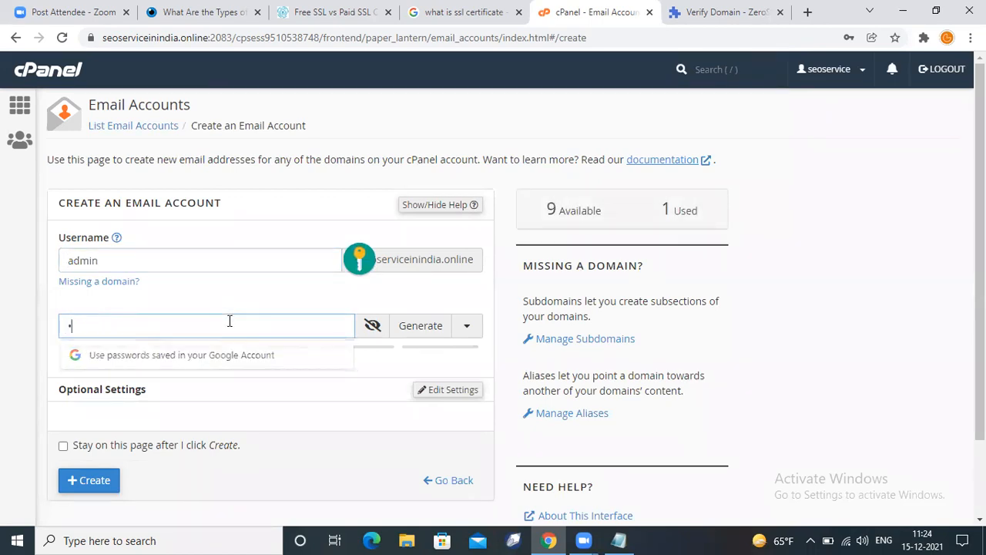
{"action": "type", "text": "••"}
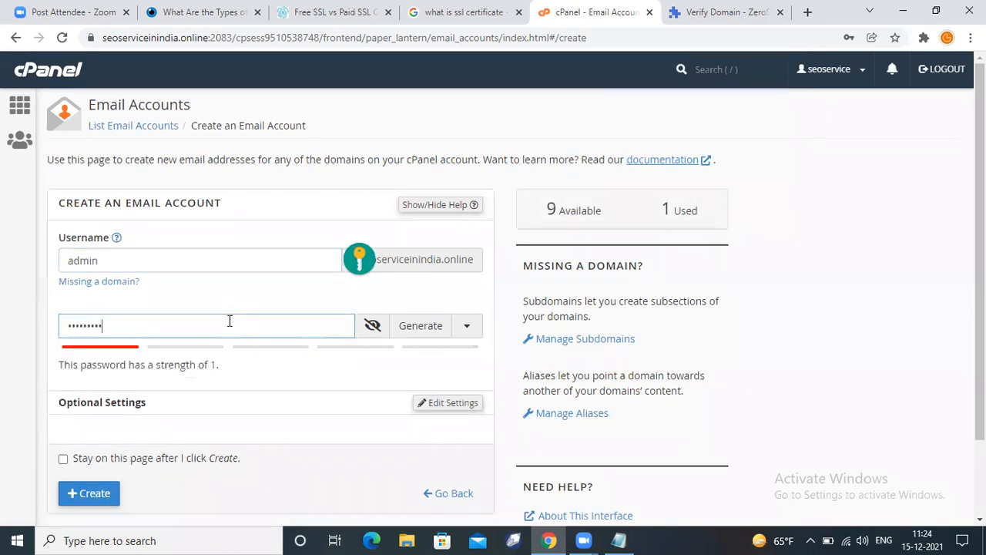
{"action": "type", "text": "••"}
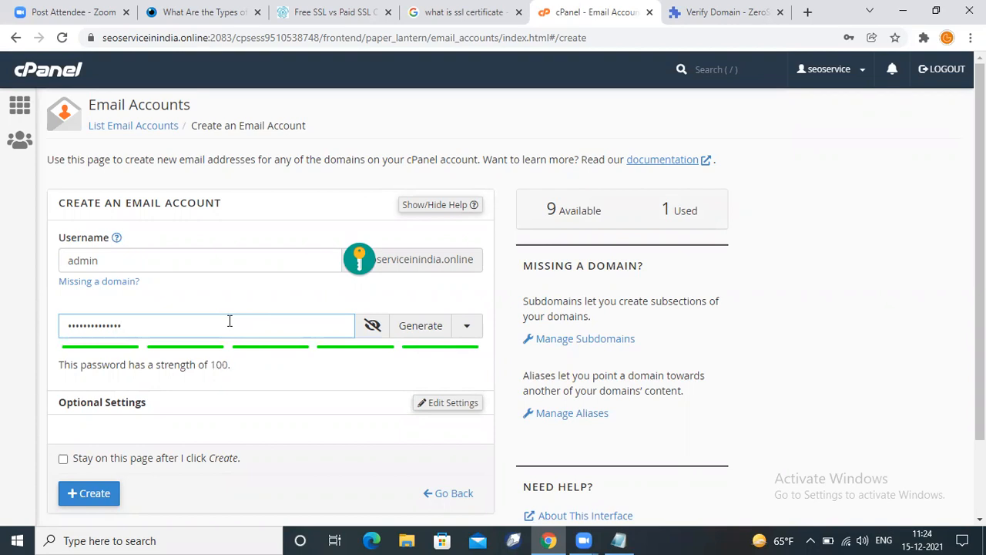
{"action": "scroll", "coordinate": [249, 409], "scroll_direction": "down", "scroll_amount": 2}
{"action": "left_click", "coordinate": [91, 394]}
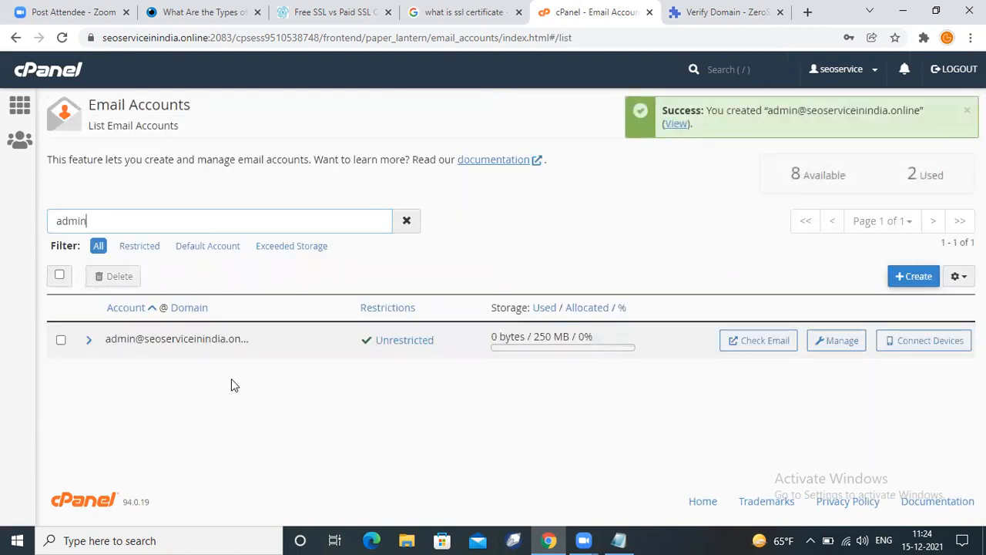
Step: Clear the admin search and apply the All filter to the email accounts list
{"action": "left_click_drag", "start_coordinate": [123, 222], "coordinate": [4, 223]}
{"action": "key", "text": "BackSpace"}
{"action": "left_click", "coordinate": [101, 254]}
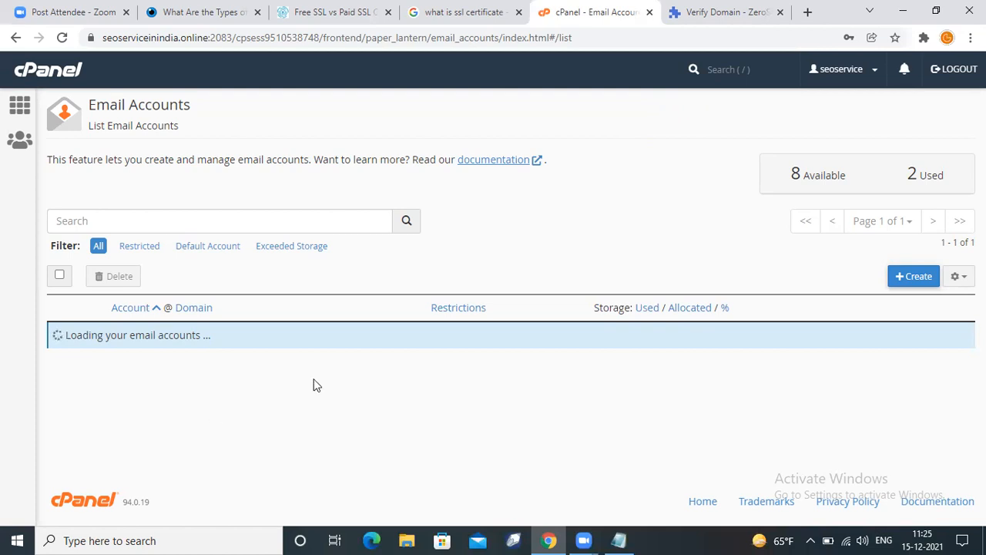
Step: Check the Verify Domain page, return to cPanel and reopen Email Accounts from the cPanel home page
{"action": "left_click", "coordinate": [716, 11]}
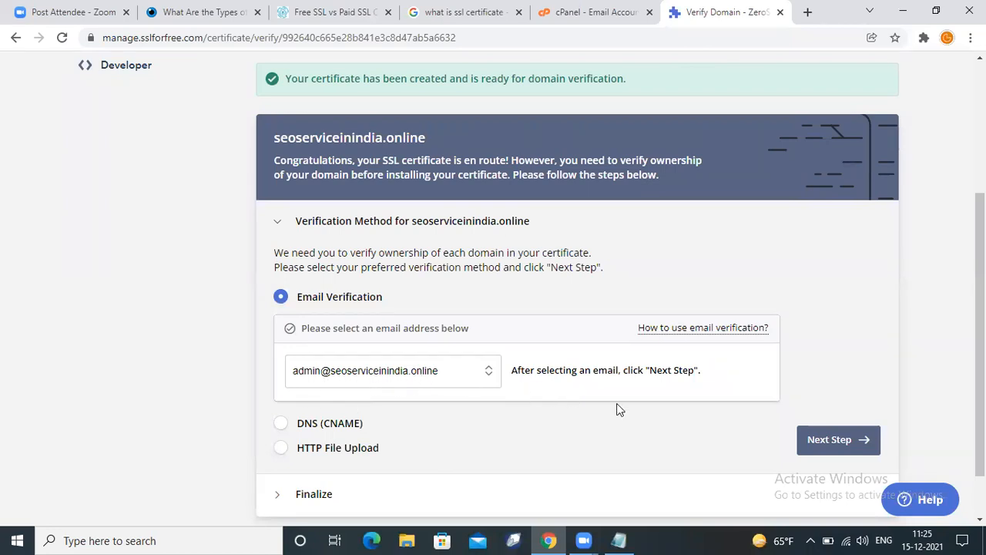
{"action": "left_click", "coordinate": [606, 12]}
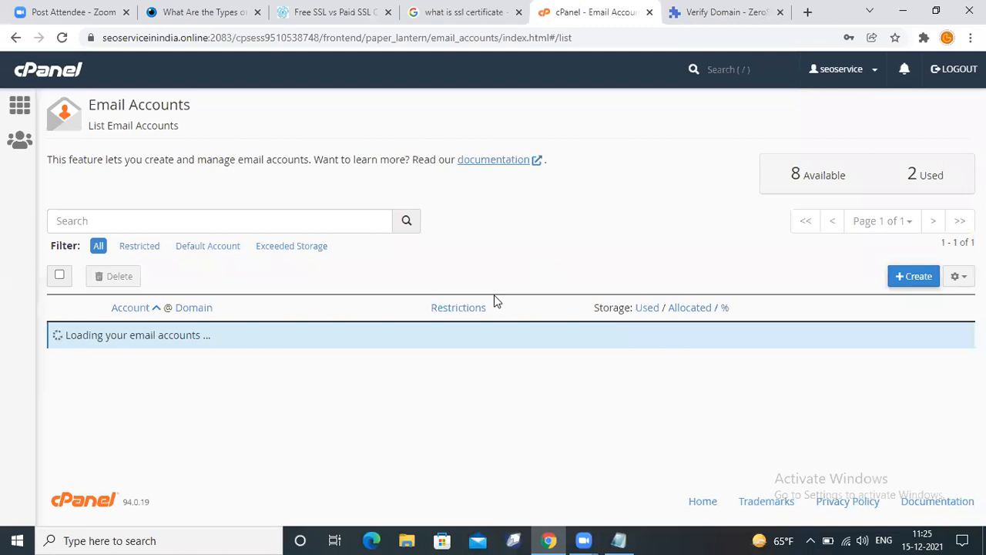
{"action": "left_click", "coordinate": [20, 109]}
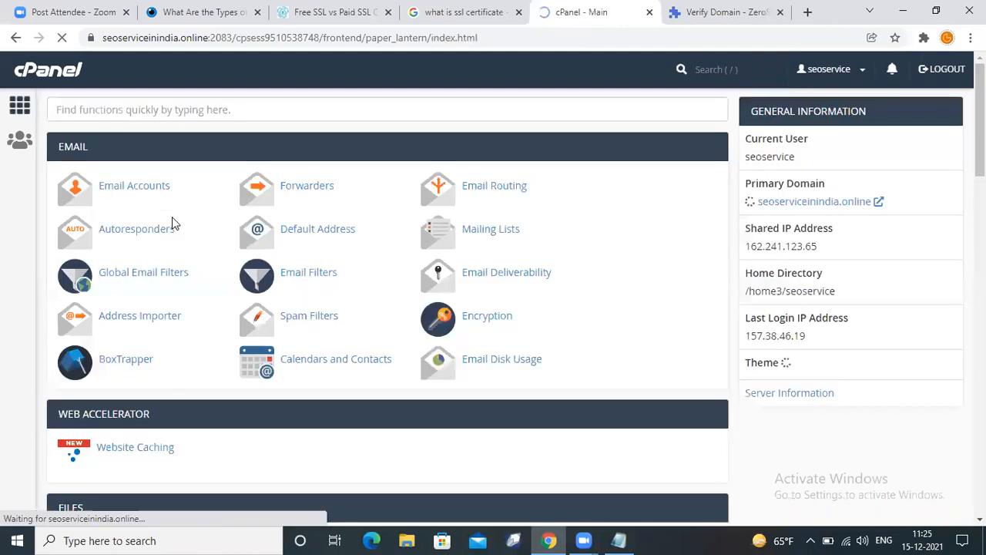
{"action": "left_click", "coordinate": [134, 189]}
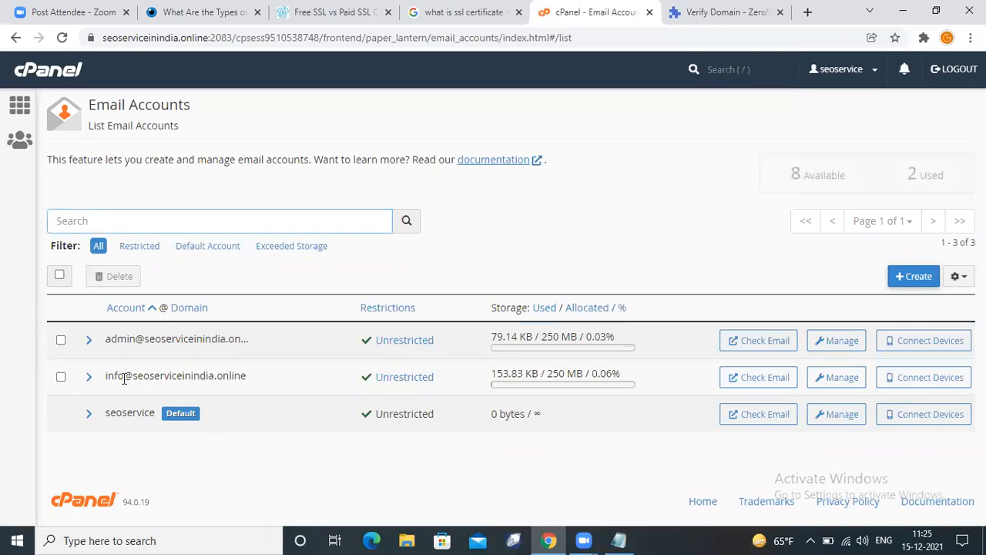
Step: Open the webmail of the domain's admin email account and launch its inbox with the Horde client
{"action": "left_click", "coordinate": [765, 343]}
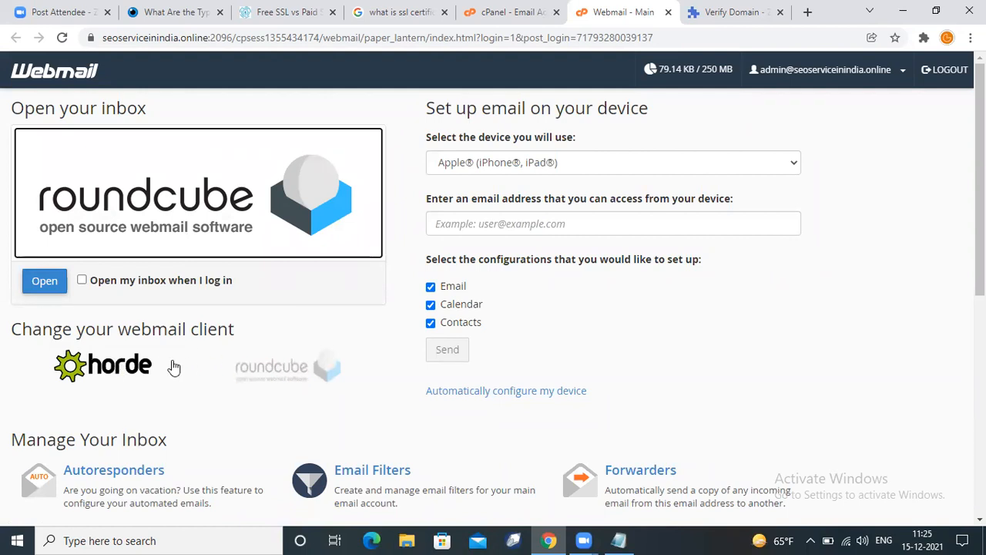
{"action": "left_click", "coordinate": [127, 370]}
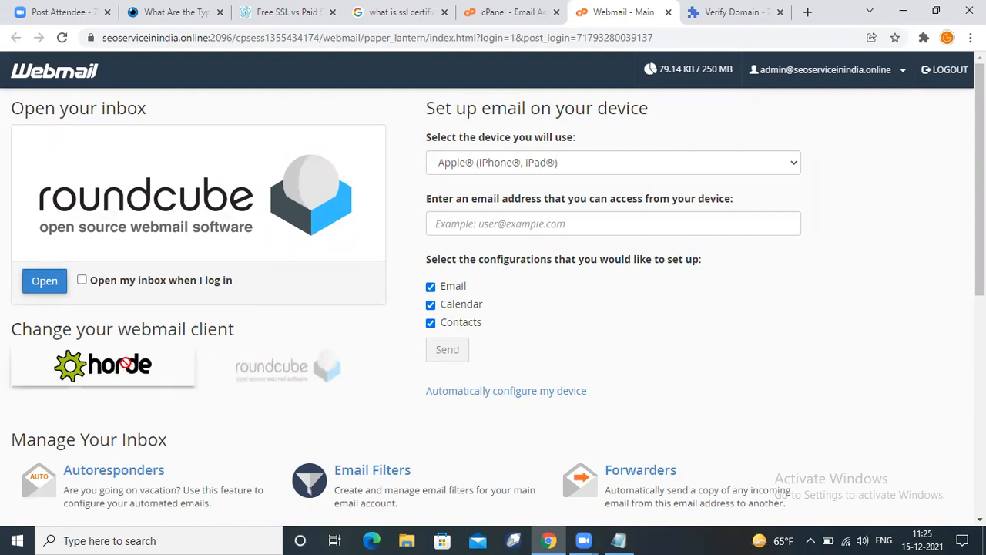
{"action": "left_click", "coordinate": [48, 282]}
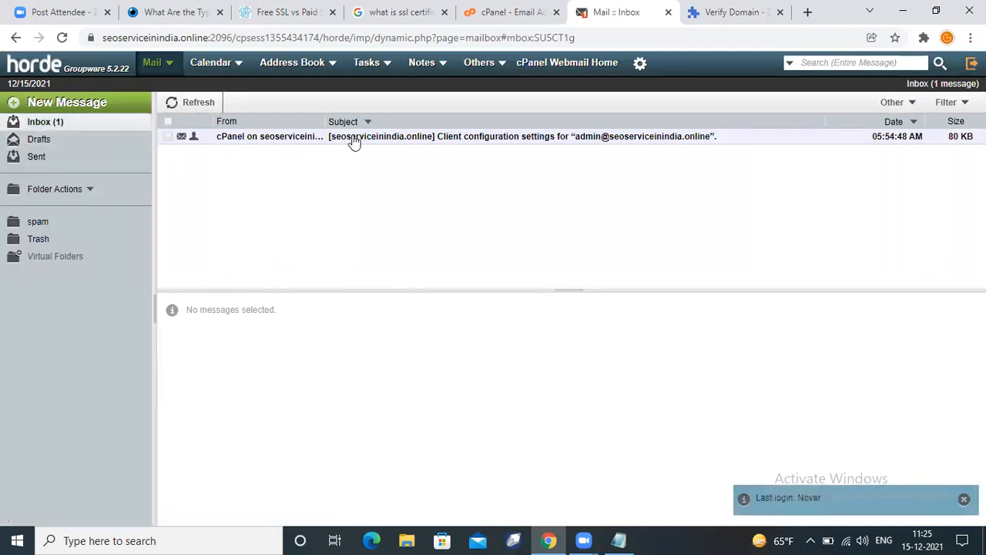
Step: On ZeroSSL's Verify Domain page, confirm Email Verification with the domain's admin address and start verifying seoserviceinindia.online
{"action": "left_click", "coordinate": [720, 13]}
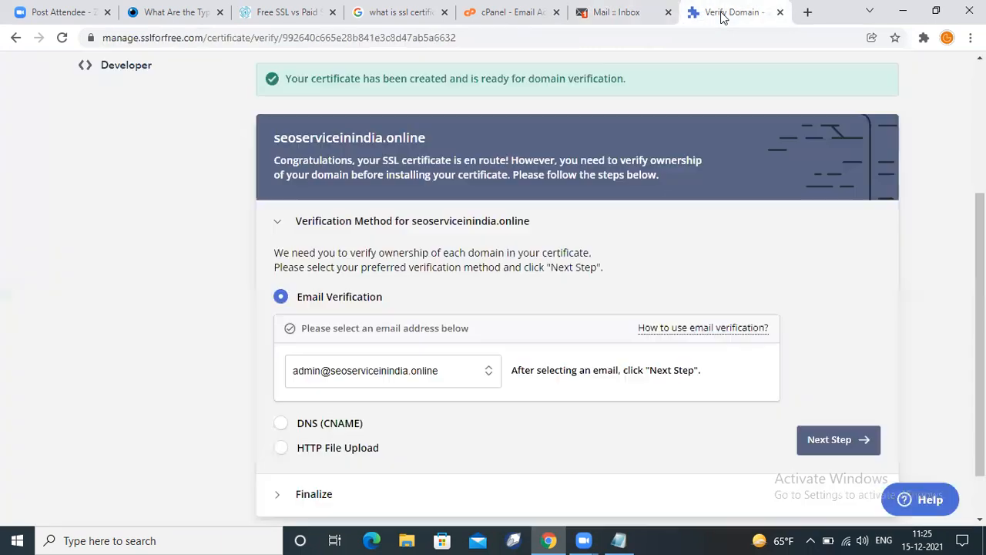
{"action": "scroll", "coordinate": [539, 324], "scroll_direction": "down", "scroll_amount": 1}
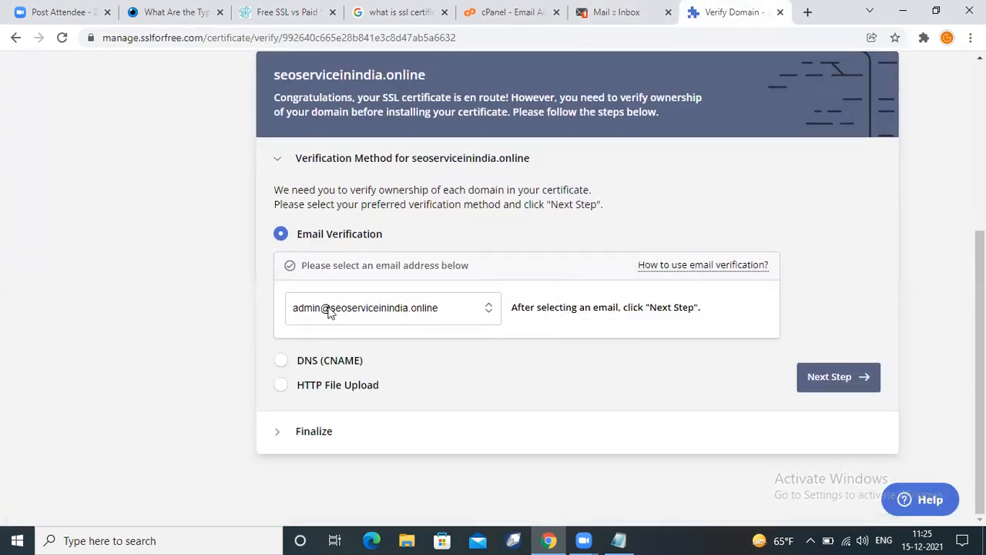
{"action": "left_click", "coordinate": [840, 378]}
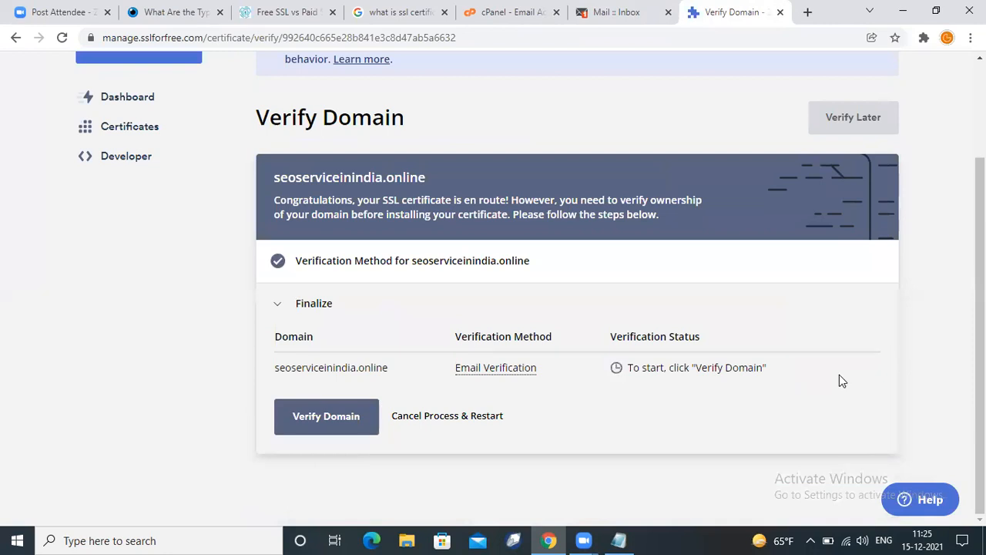
{"action": "left_click", "coordinate": [340, 416]}
{"action": "scroll", "coordinate": [598, 431], "scroll_direction": "down", "scroll_amount": 2}
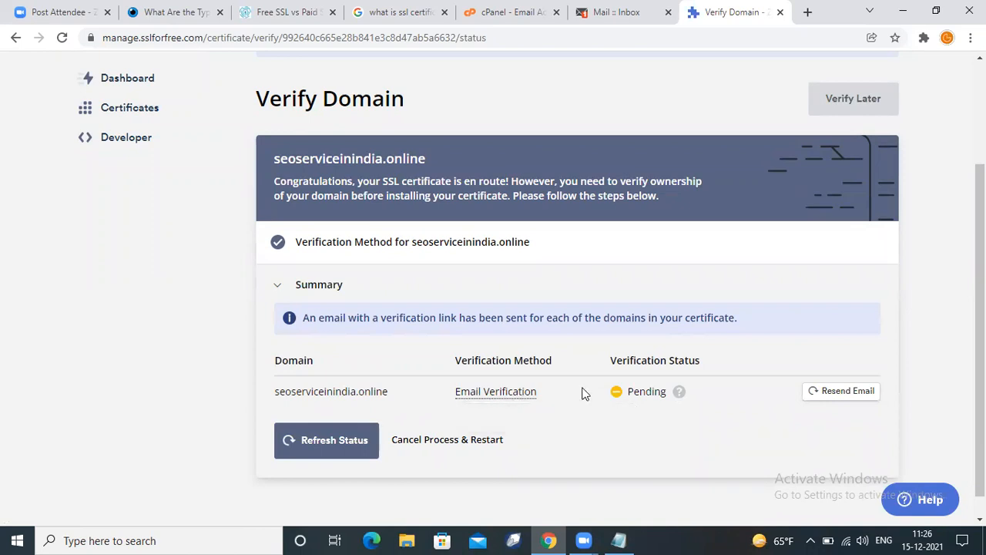
Step: Reload the admin mailbox and look for the verification email in the inbox, spam and Trash folders
{"action": "left_click", "coordinate": [606, 12]}
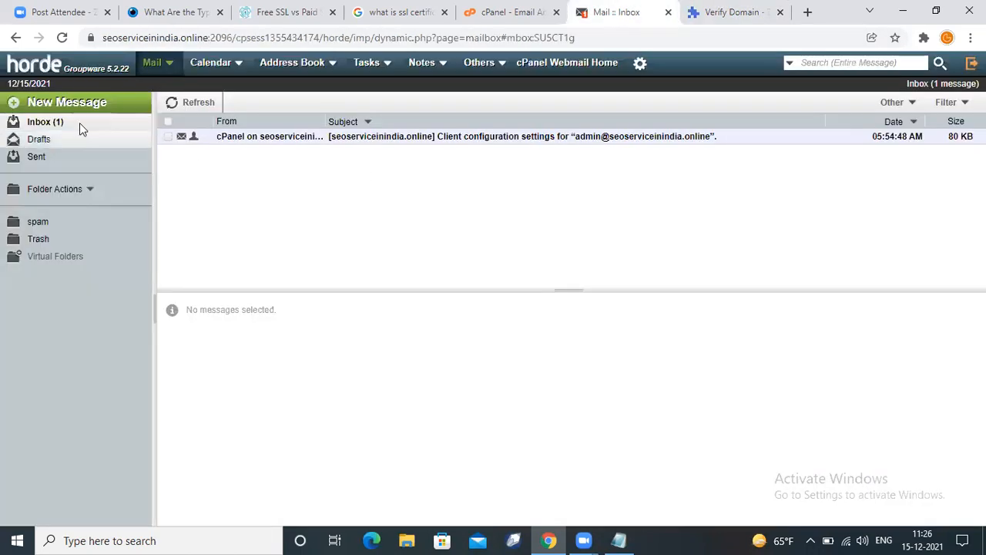
{"action": "left_click", "coordinate": [62, 38]}
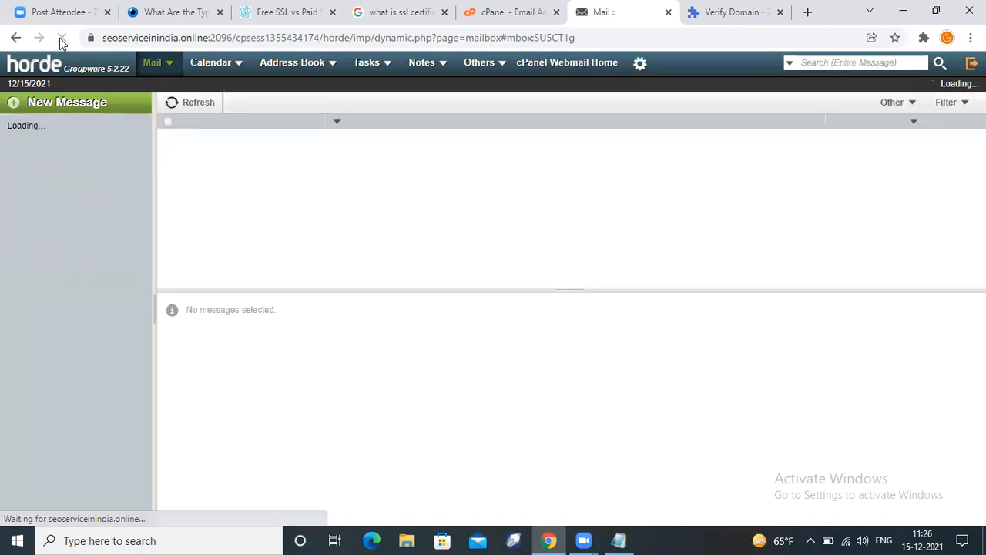
{"action": "left_click", "coordinate": [62, 38]}
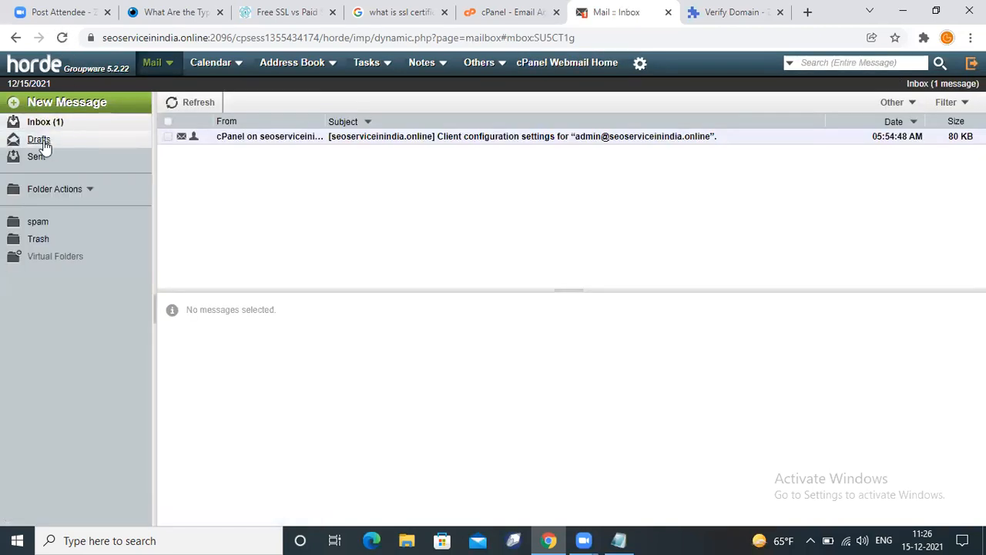
{"action": "left_click", "coordinate": [40, 221]}
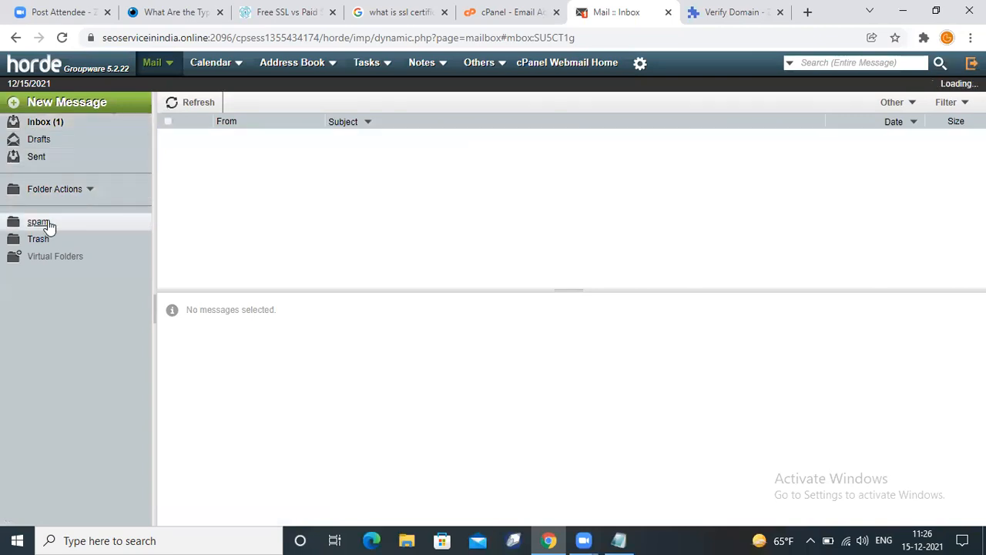
{"action": "left_click", "coordinate": [42, 242]}
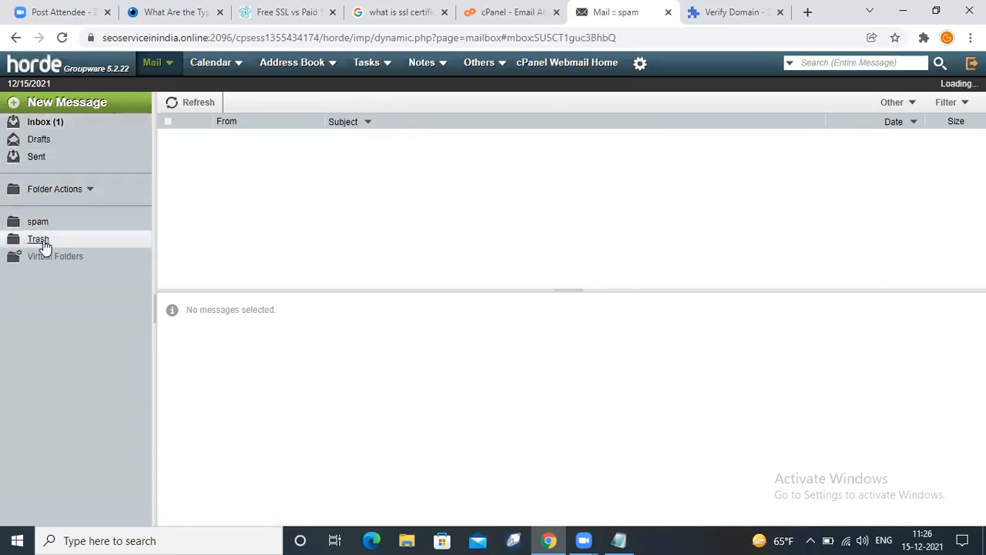
{"action": "left_click", "coordinate": [47, 124]}
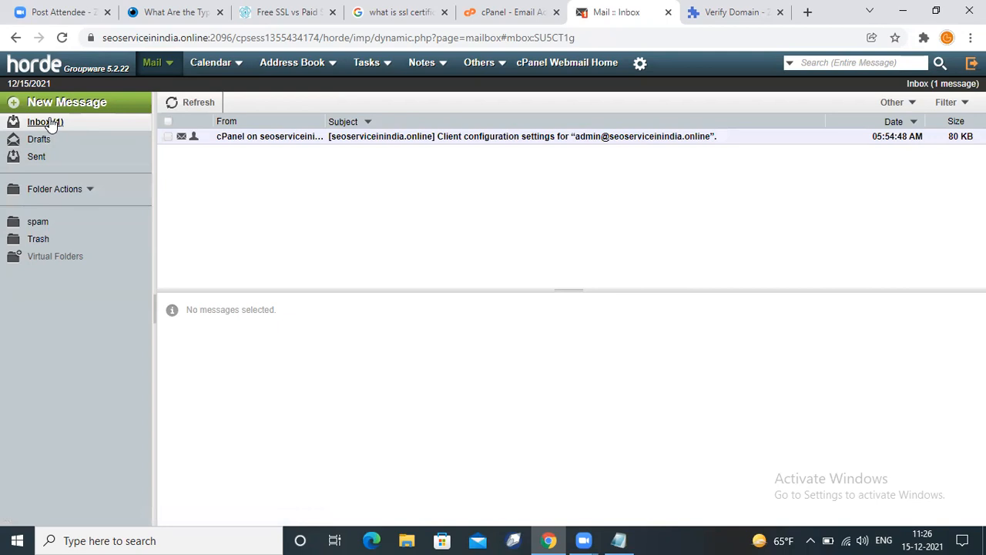
{"action": "left_click", "coordinate": [175, 103]}
Step: Check the domain's verification status on ZeroSSL, and return to the Horde inbox to refresh it for new mail
{"action": "left_click", "coordinate": [744, 13]}
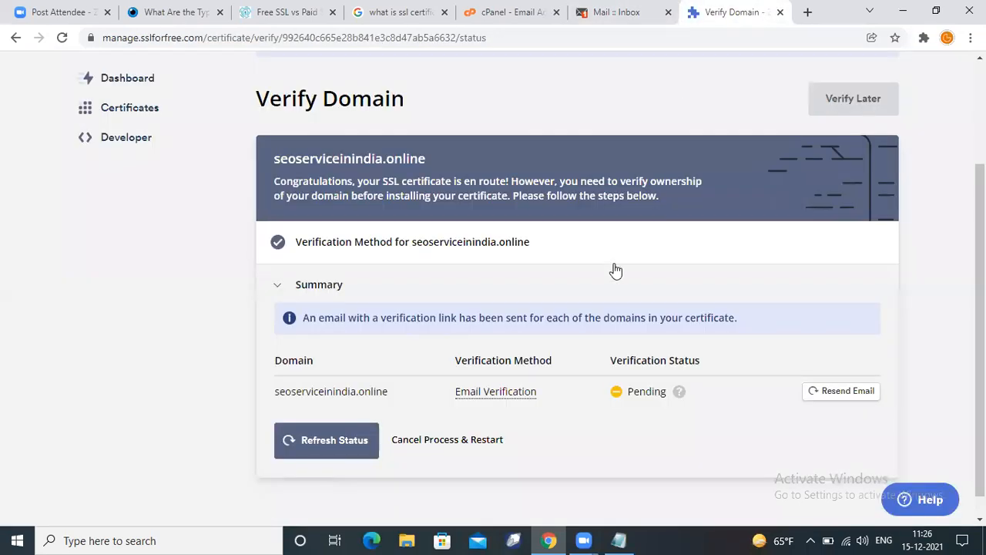
{"action": "scroll", "coordinate": [651, 335], "scroll_direction": "down", "scroll_amount": 1}
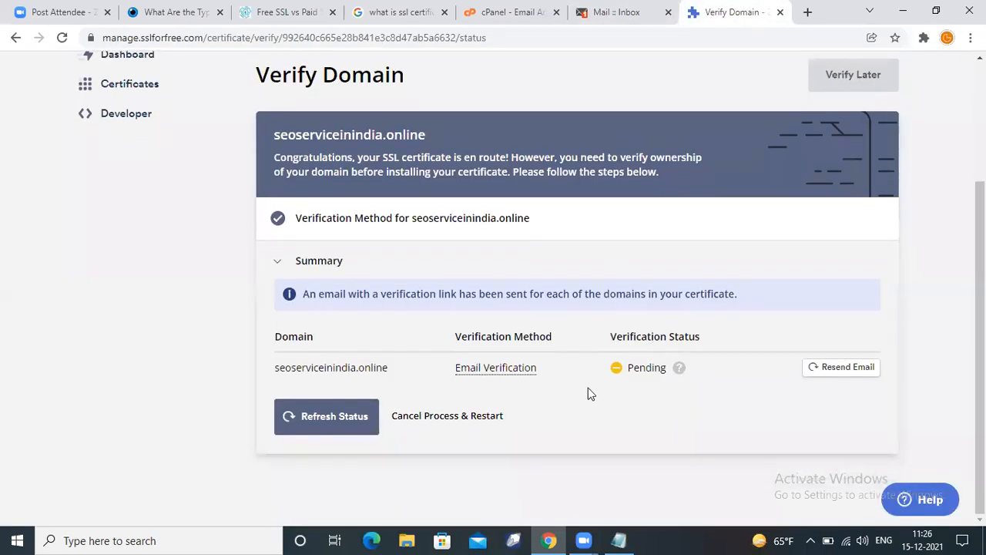
{"action": "mouse_move", "coordinate": [523, 372]}
{"action": "left_click", "coordinate": [627, 12]}
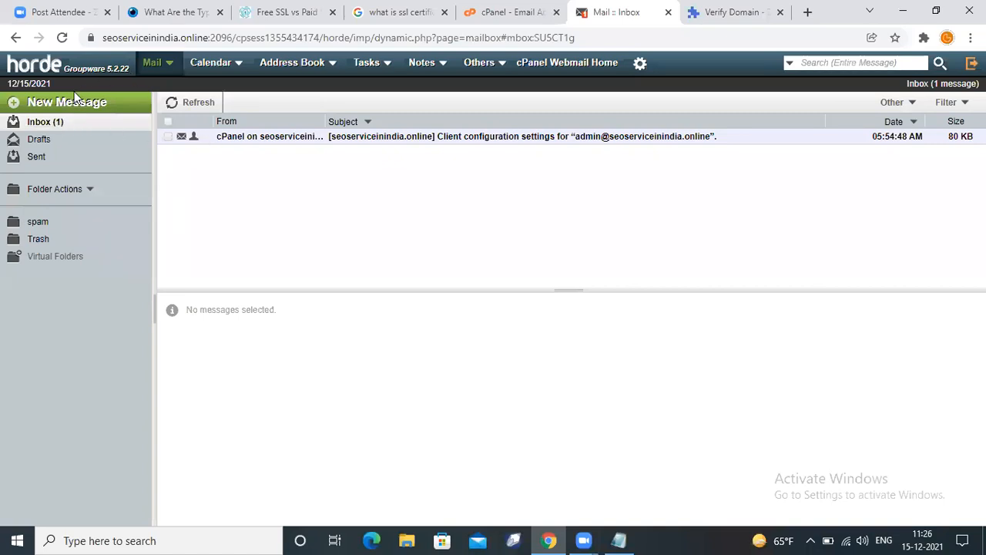
{"action": "left_click", "coordinate": [62, 37]}
{"action": "left_click", "coordinate": [181, 102]}
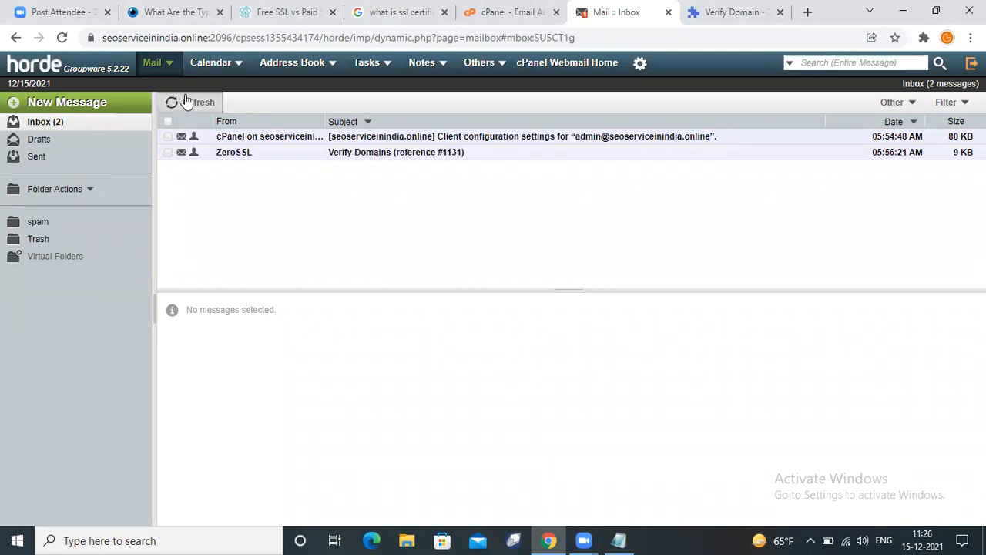
Step: Read the ZeroSSL Verify Domains email and follow its link to the verification page
{"action": "left_click", "coordinate": [347, 158]}
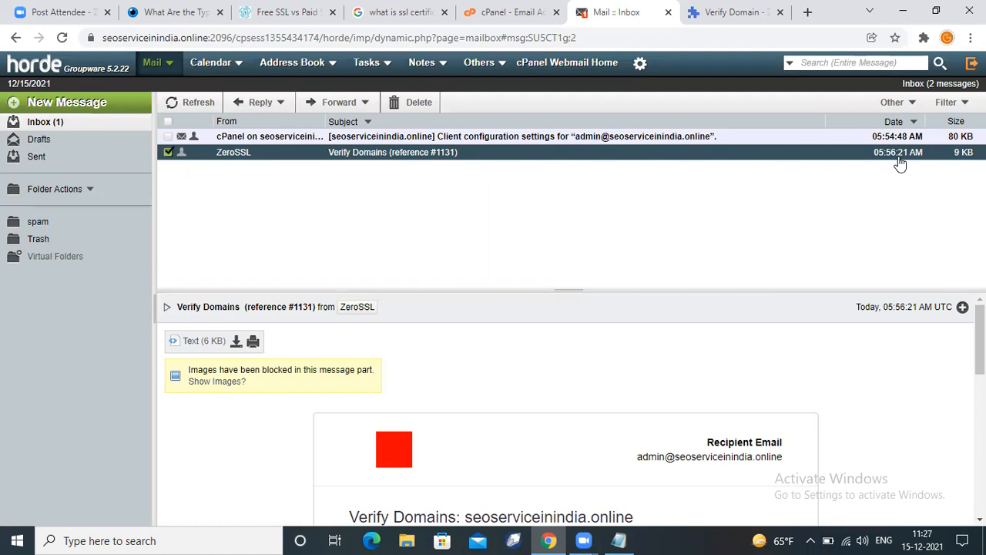
{"action": "scroll", "coordinate": [471, 361], "scroll_direction": "down", "scroll_amount": 2}
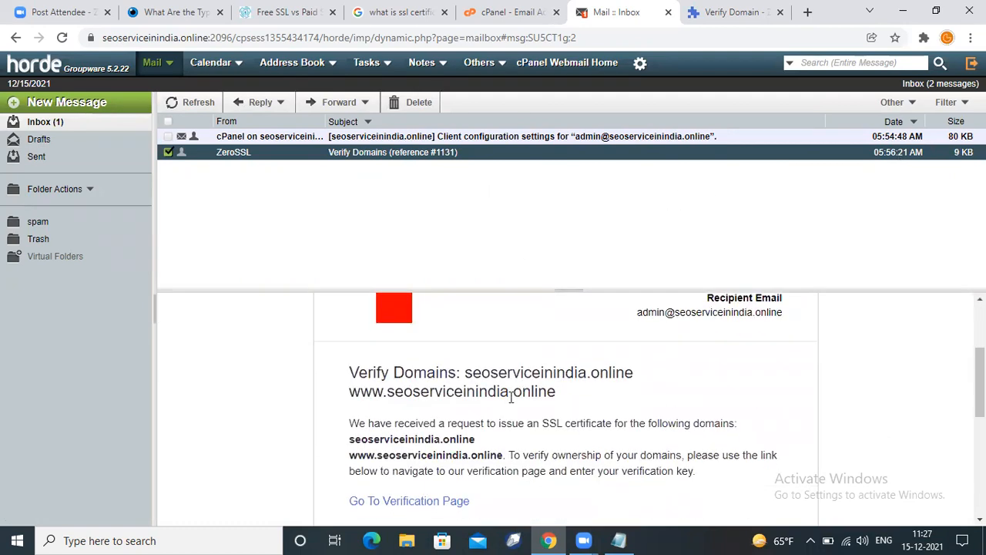
{"action": "scroll", "coordinate": [511, 397], "scroll_direction": "down", "scroll_amount": 2}
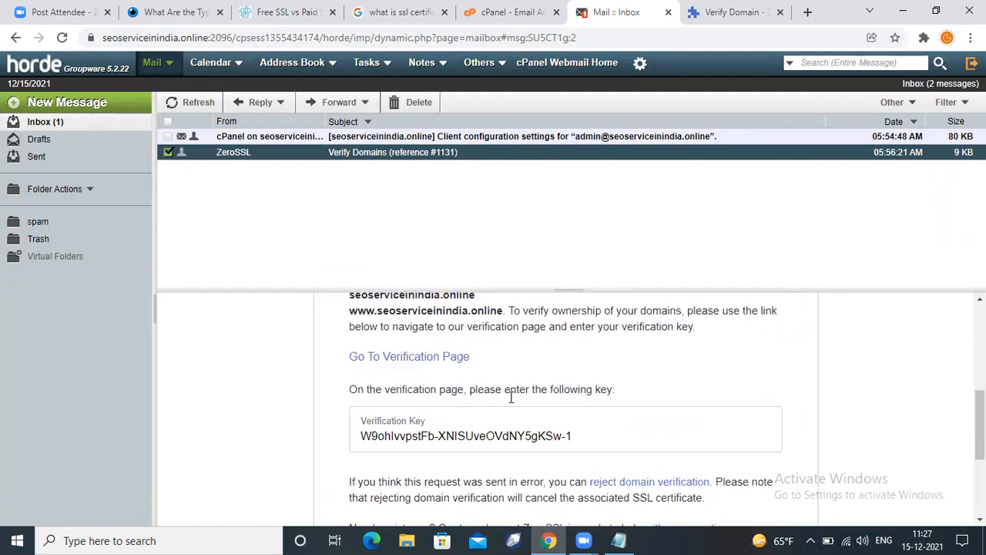
{"action": "left_click", "coordinate": [416, 356]}
Step: Copy the verification key from the email, submit it on the ZeroSSL Domain Control Validation page and close that page
{"action": "left_click", "coordinate": [566, 22]}
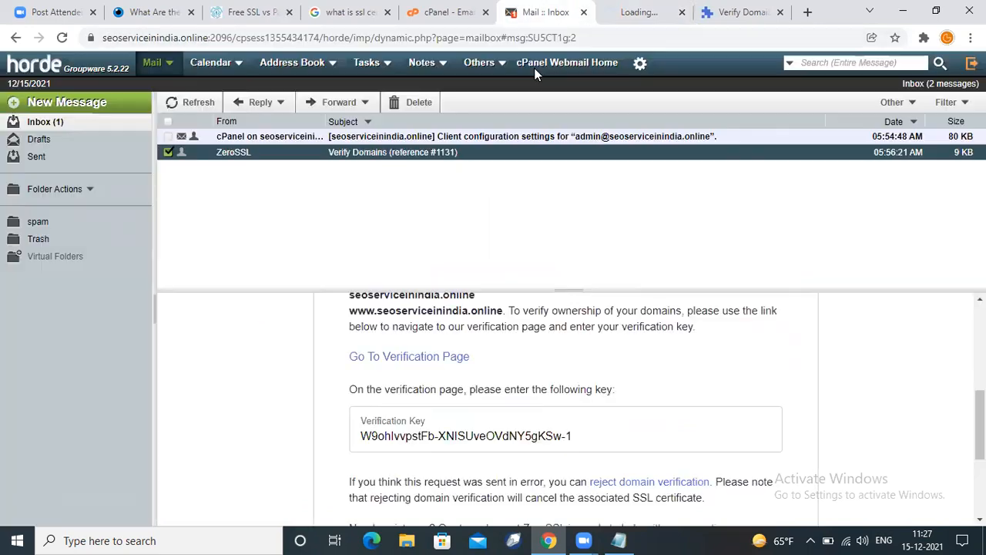
{"action": "left_click_drag", "start_coordinate": [587, 437], "coordinate": [360, 436]}
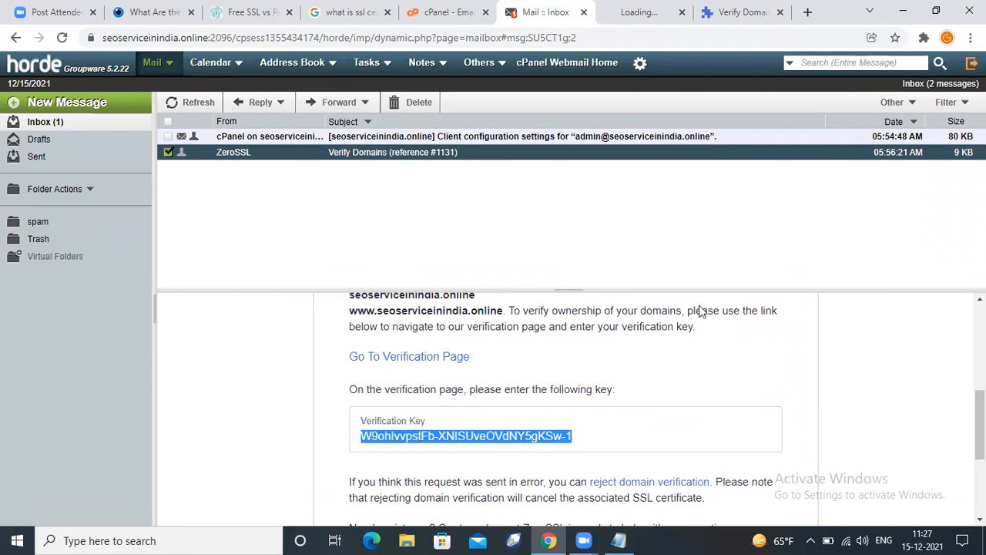
{"action": "left_click", "coordinate": [647, 14]}
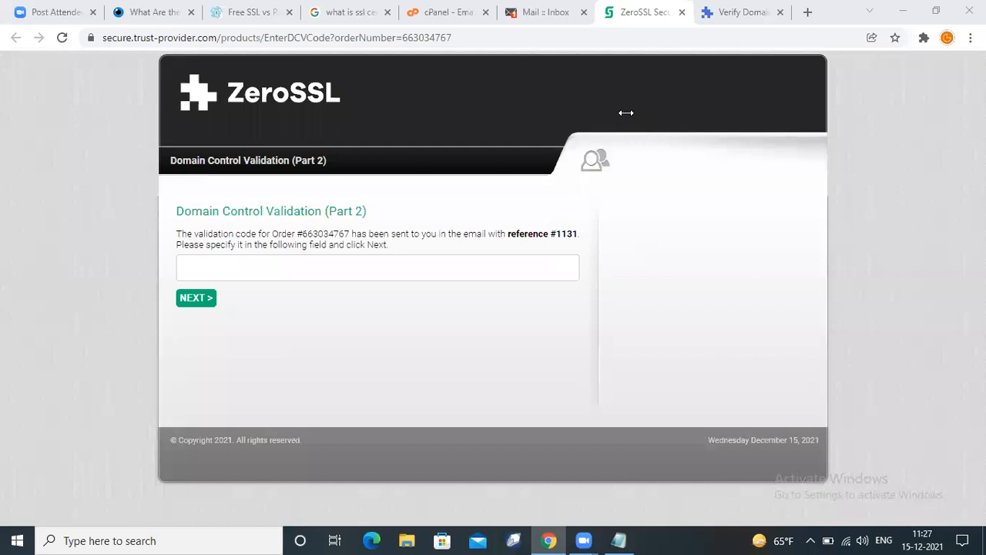
{"action": "left_click", "coordinate": [243, 265]}
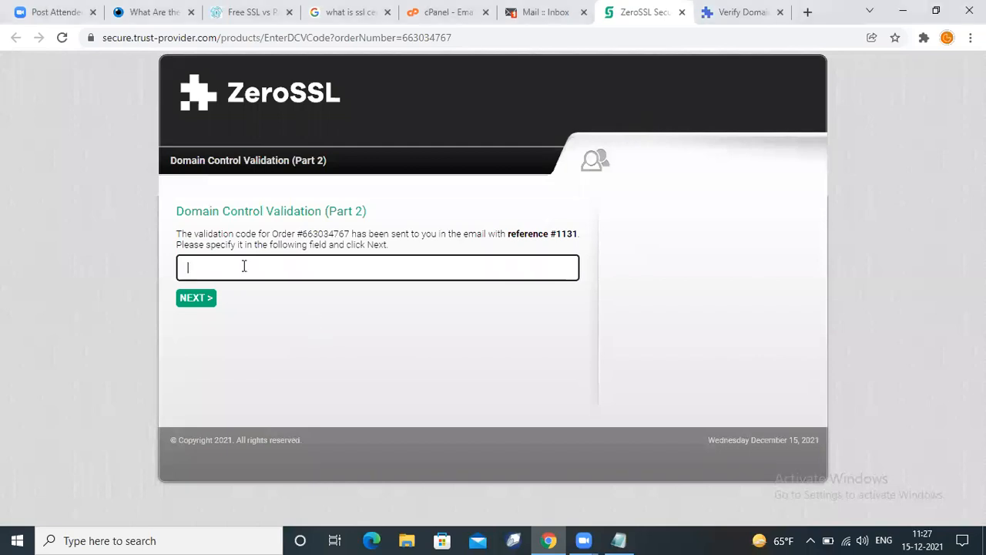
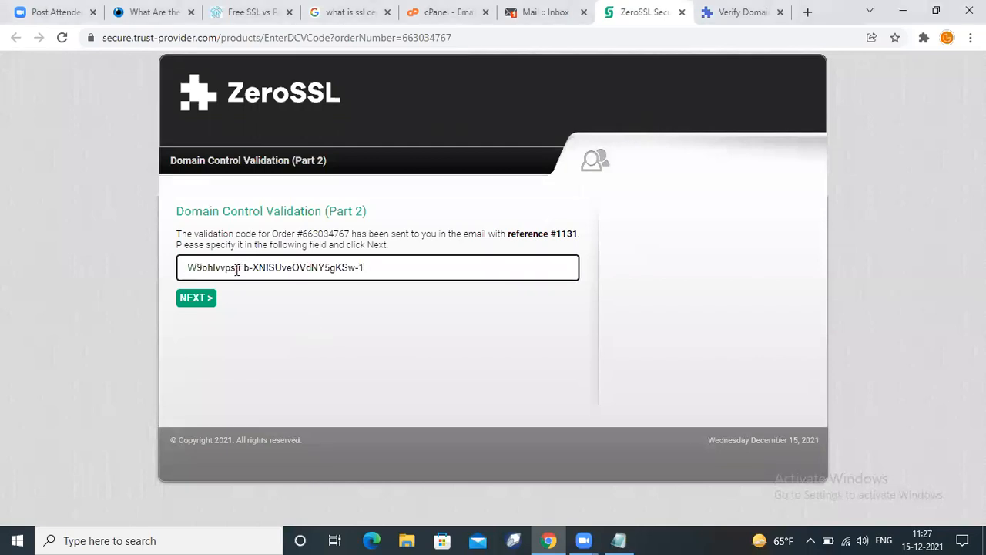
{"action": "left_click", "coordinate": [200, 302]}
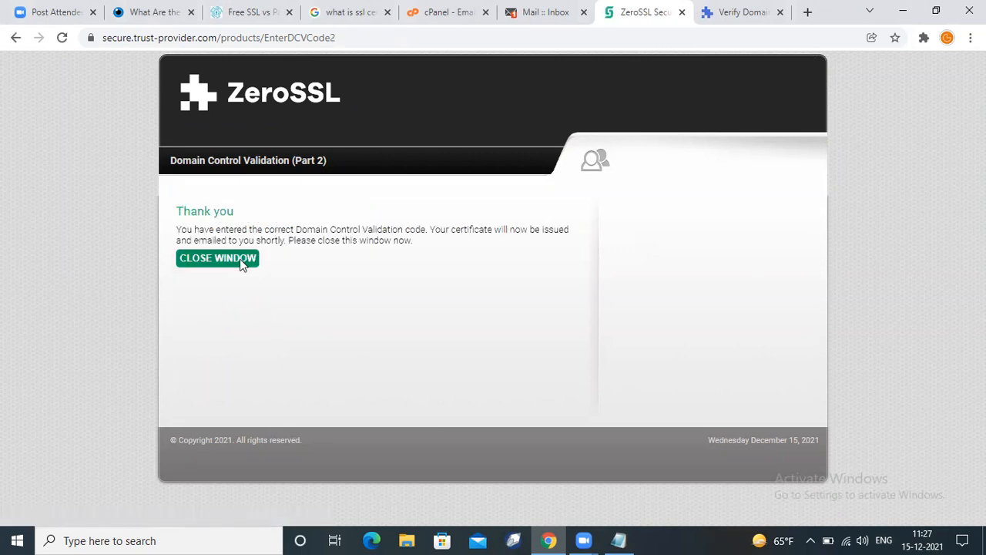
{"action": "left_click", "coordinate": [241, 263]}
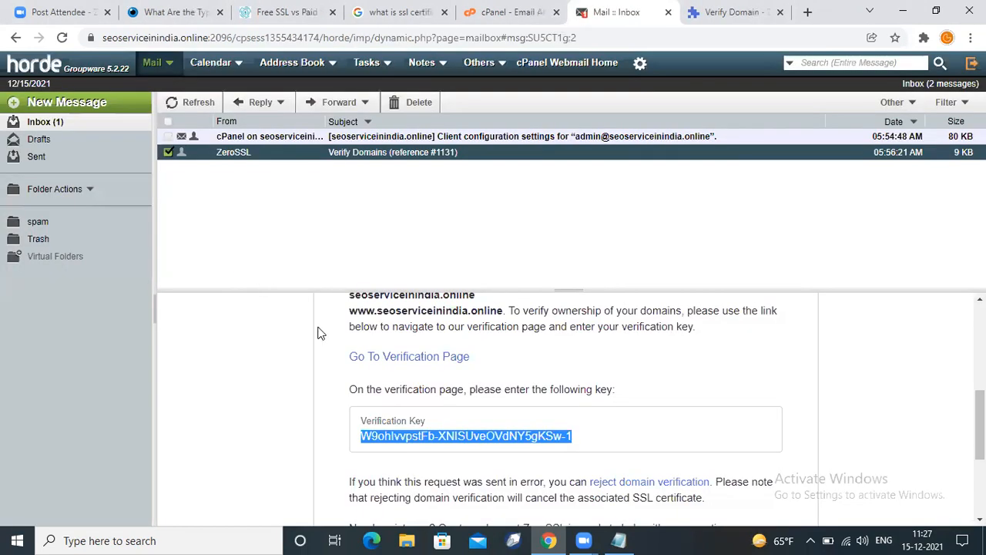
Step: Refresh the verification status of seoserviceinindia.online on ZeroSSL's Verify Domain page
{"action": "left_click", "coordinate": [716, 17]}
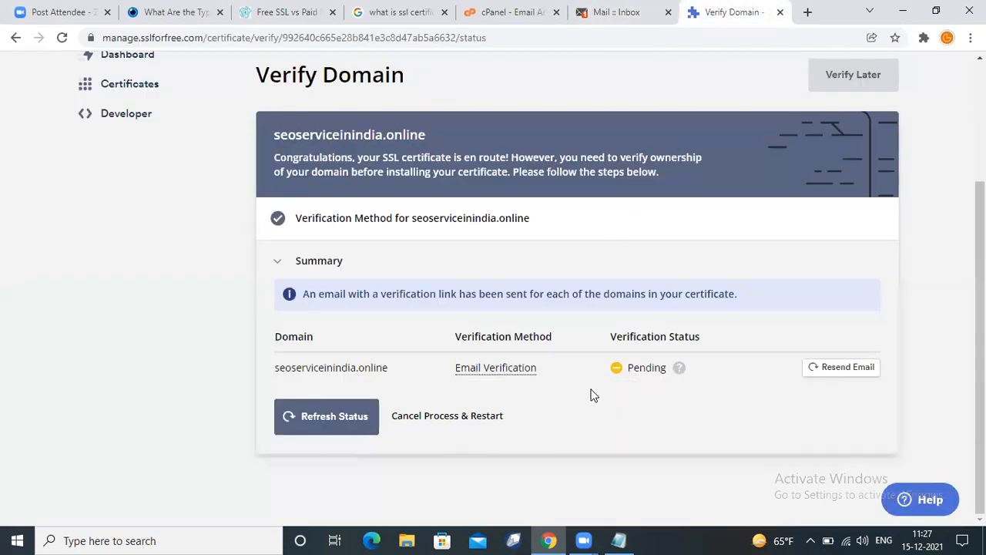
{"action": "mouse_move", "coordinate": [490, 371]}
{"action": "left_click", "coordinate": [364, 409]}
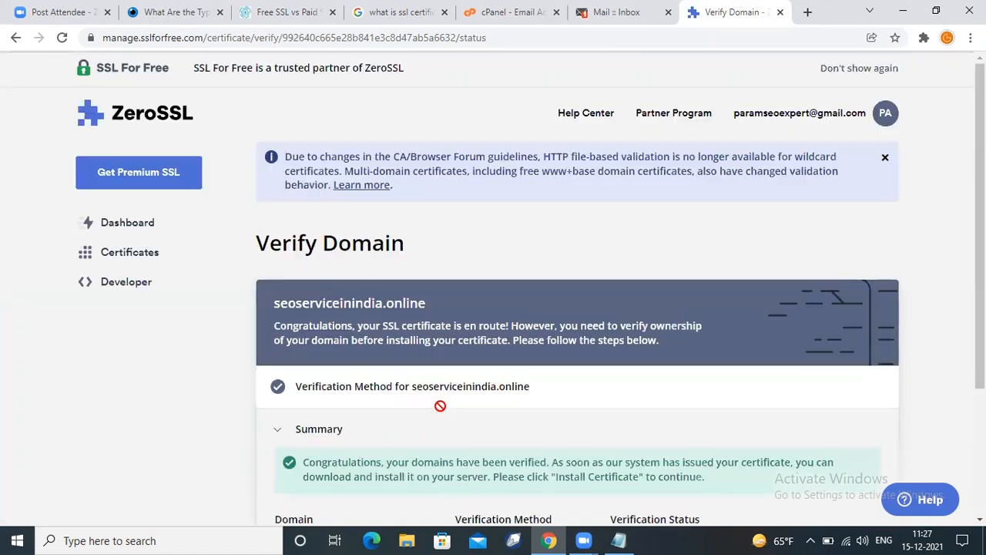
{"action": "scroll", "coordinate": [459, 434], "scroll_direction": "down", "scroll_amount": 2}
{"action": "scroll", "coordinate": [460, 428], "scroll_direction": "down", "scroll_amount": 1}
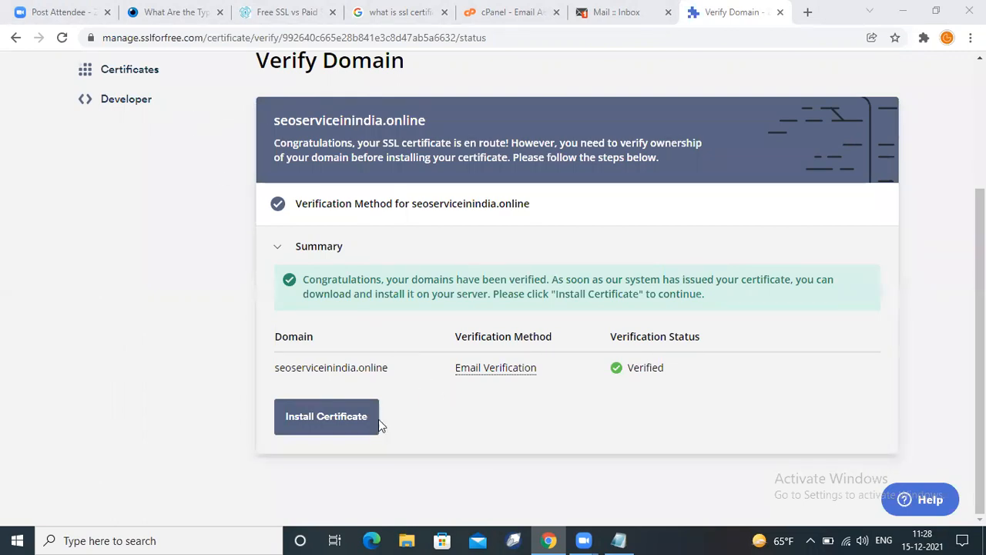
Step: Continue to the certificate installation page and download the certificate as a .zip file in Default Format
{"action": "left_click", "coordinate": [337, 429]}
{"action": "left_click", "coordinate": [348, 424]}
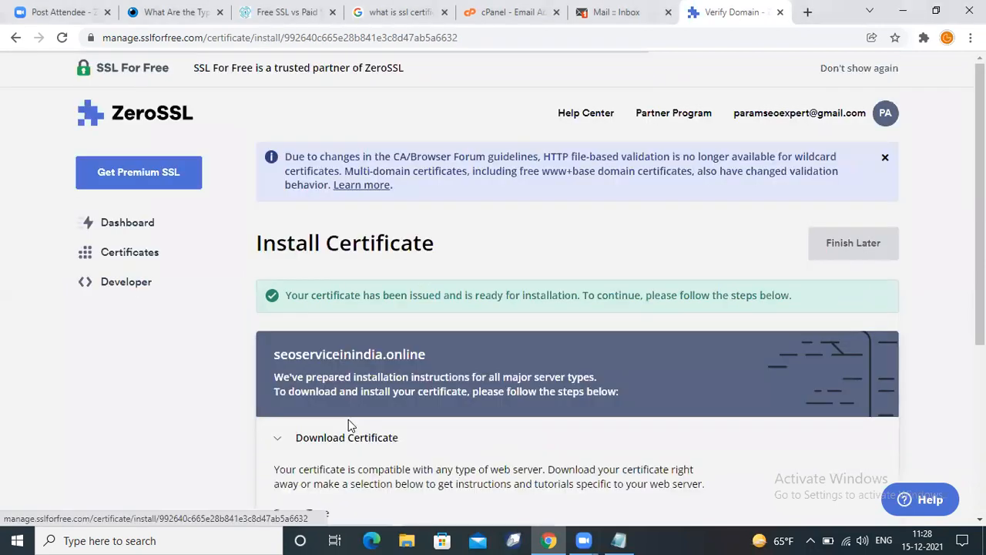
{"action": "scroll", "coordinate": [721, 439], "scroll_direction": "down", "scroll_amount": 3}
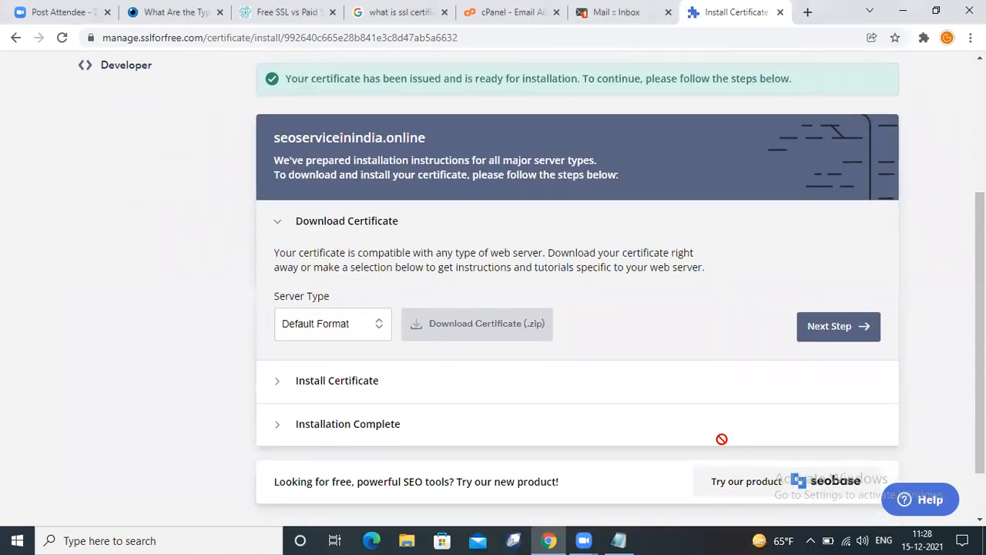
{"action": "scroll", "coordinate": [722, 439], "scroll_direction": "down", "scroll_amount": 1}
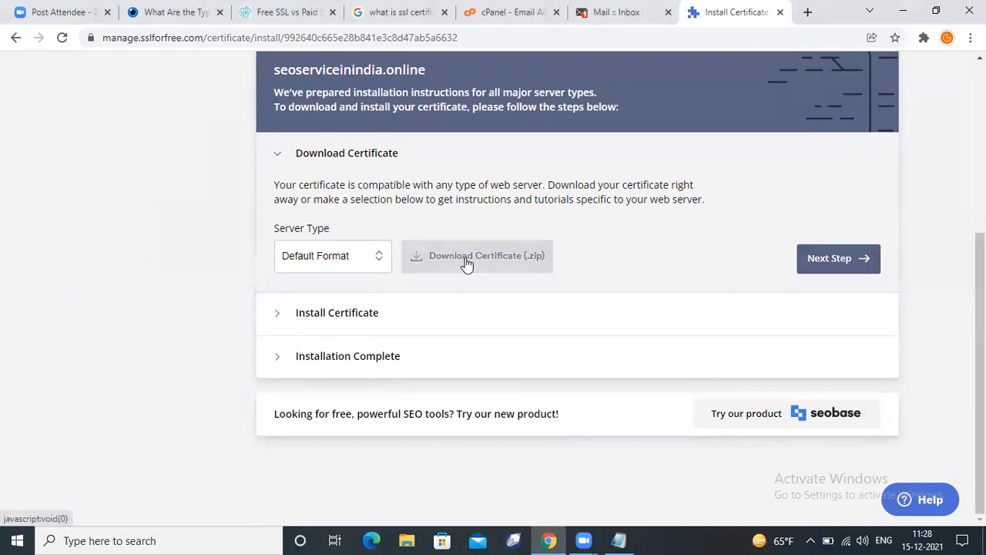
{"action": "left_click", "coordinate": [500, 261]}
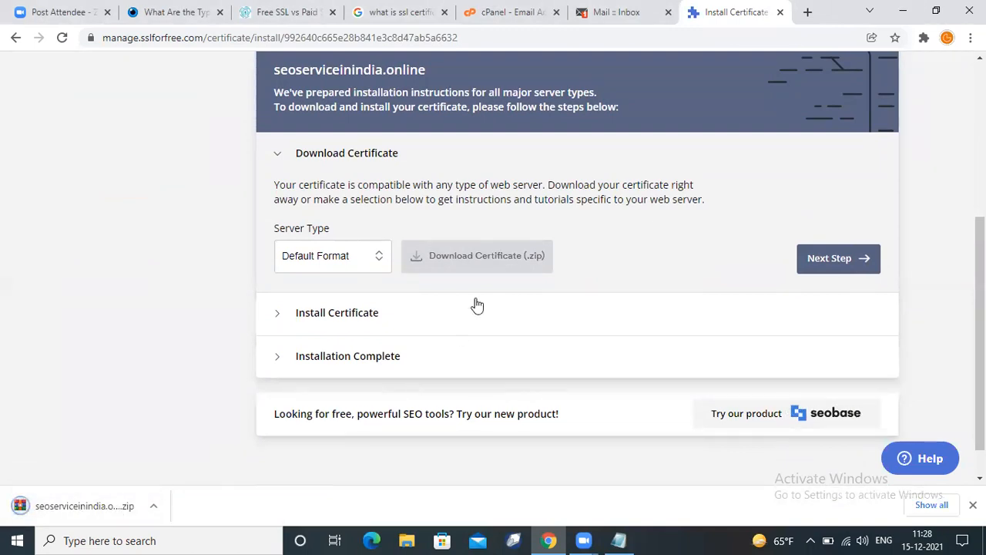
Step: Advance from the Download Certificate section to Install Certificate and review the default installation instructions
{"action": "scroll", "coordinate": [499, 279], "scroll_direction": "up", "scroll_amount": 3}
{"action": "scroll", "coordinate": [501, 281], "scroll_direction": "down", "scroll_amount": 3}
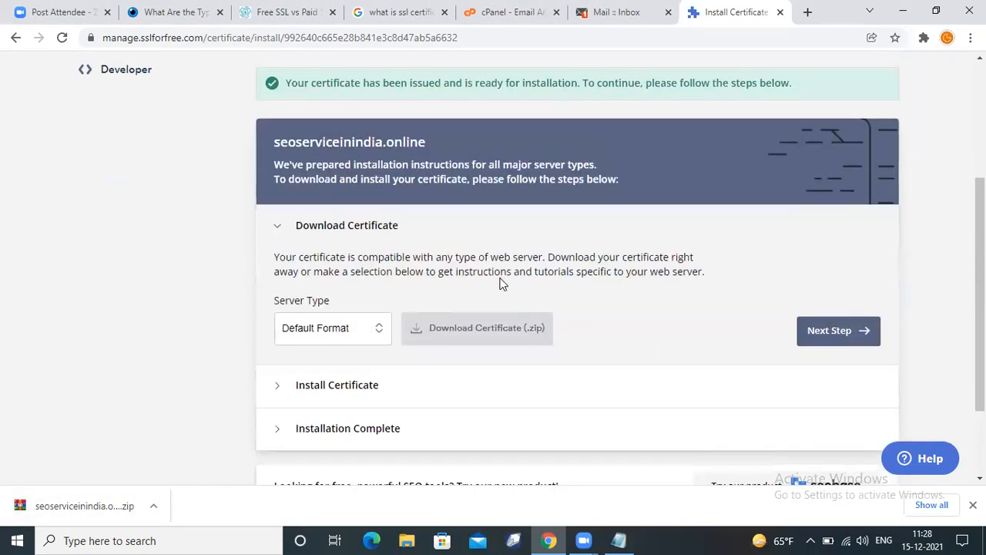
{"action": "left_click", "coordinate": [837, 259]}
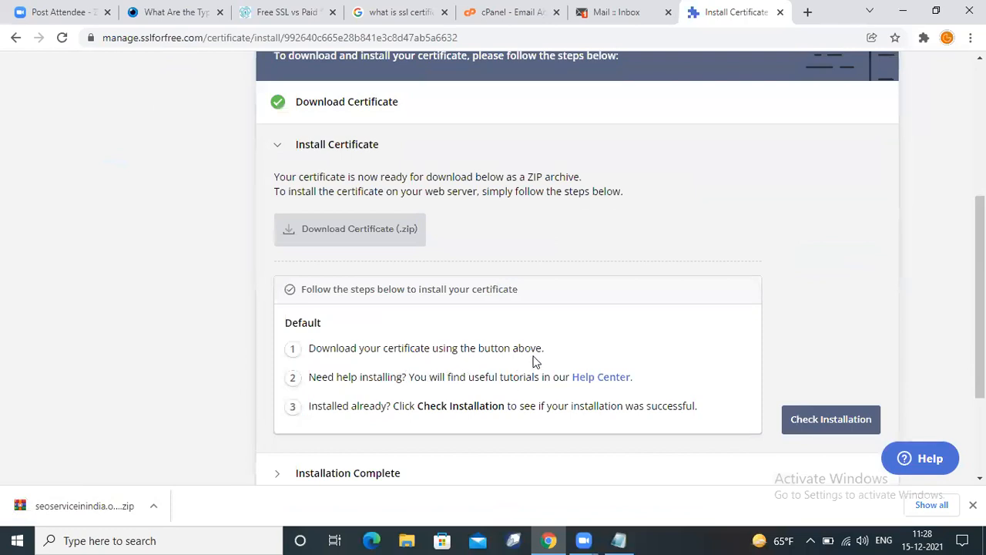
{"action": "scroll", "coordinate": [535, 362], "scroll_direction": "down", "scroll_amount": 1}
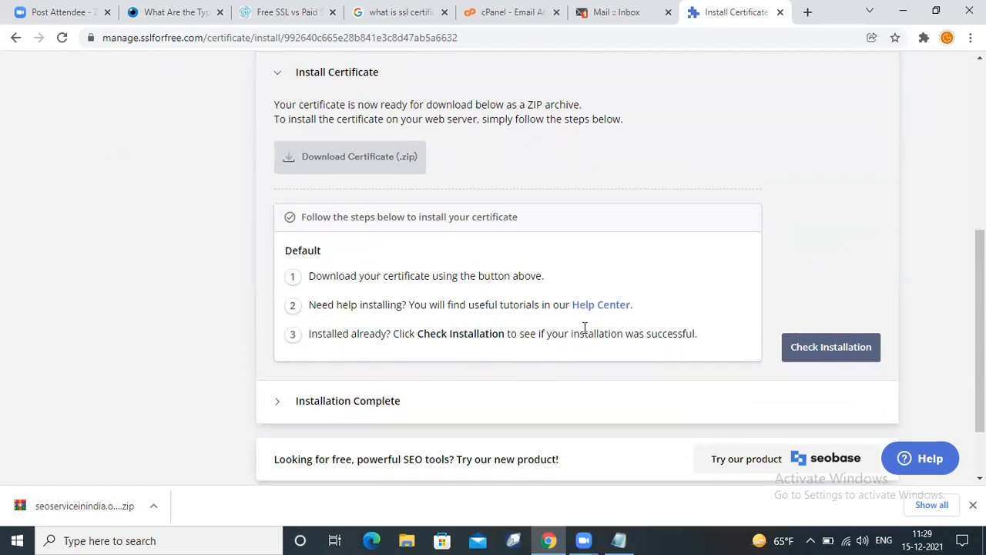
Step: Close the webmail inbox page and return to the cPanel home page
{"action": "left_click", "coordinate": [643, 14]}
{"action": "left_click", "coordinate": [667, 13]}
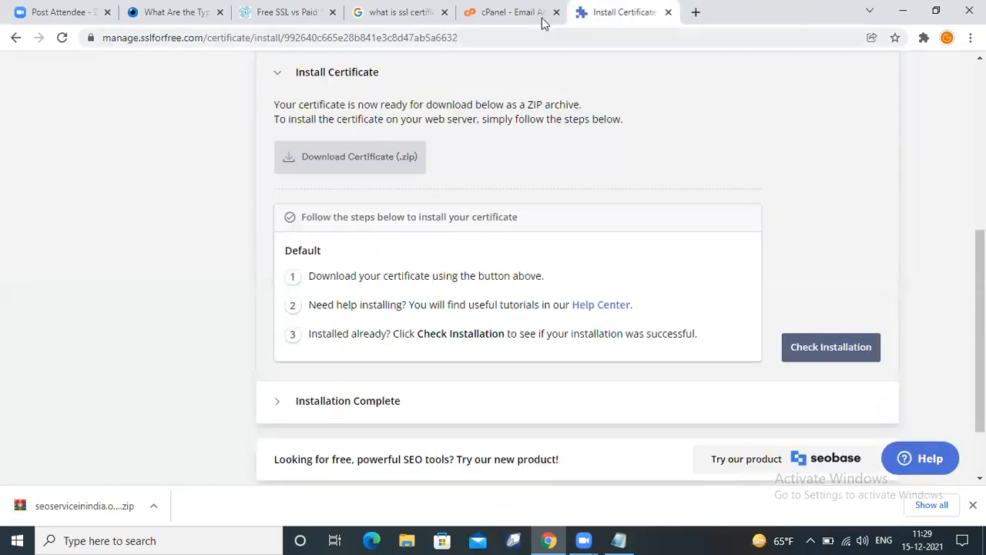
{"action": "left_click", "coordinate": [513, 21]}
{"action": "left_click", "coordinate": [20, 109]}
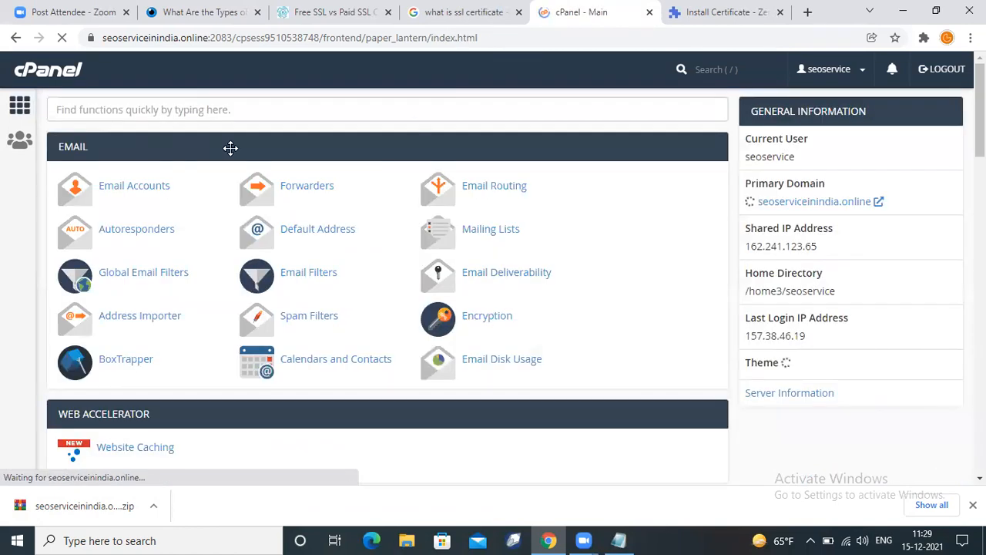
Step: Find SSL/TLS through the cPanel search and open its Manage SSL sites page
{"action": "left_click", "coordinate": [728, 69]}
{"action": "type", "text": "ss"}
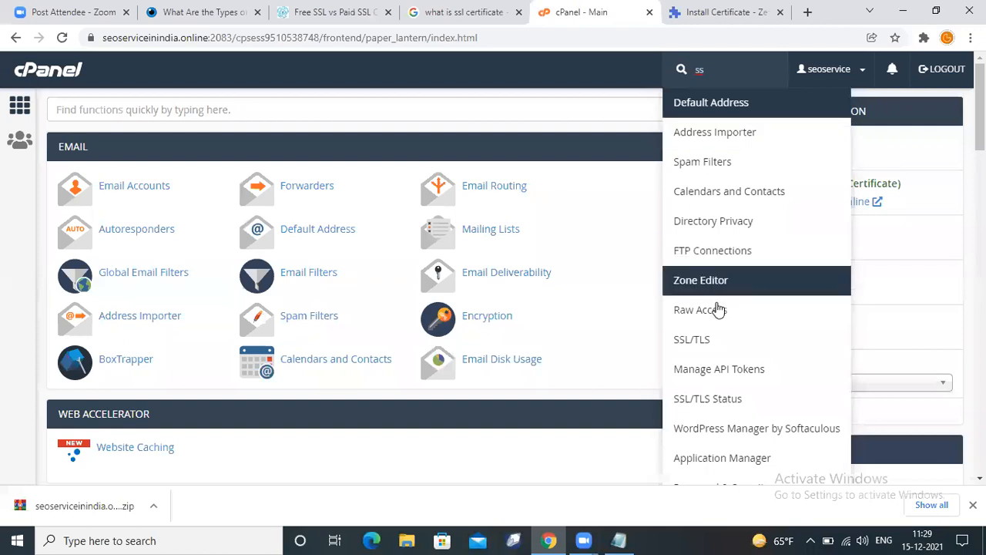
{"action": "left_click", "coordinate": [718, 340]}
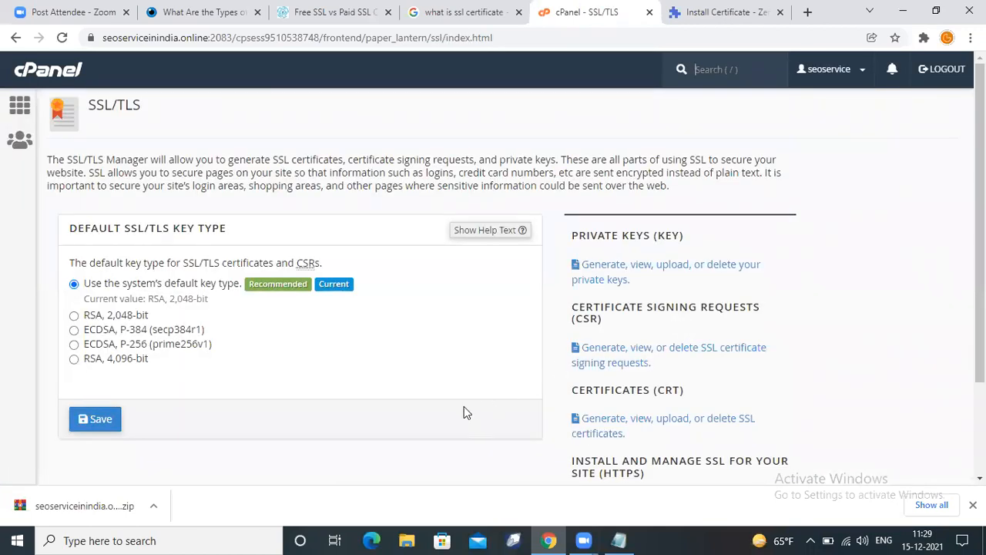
{"action": "scroll", "coordinate": [464, 406], "scroll_direction": "down", "scroll_amount": 1}
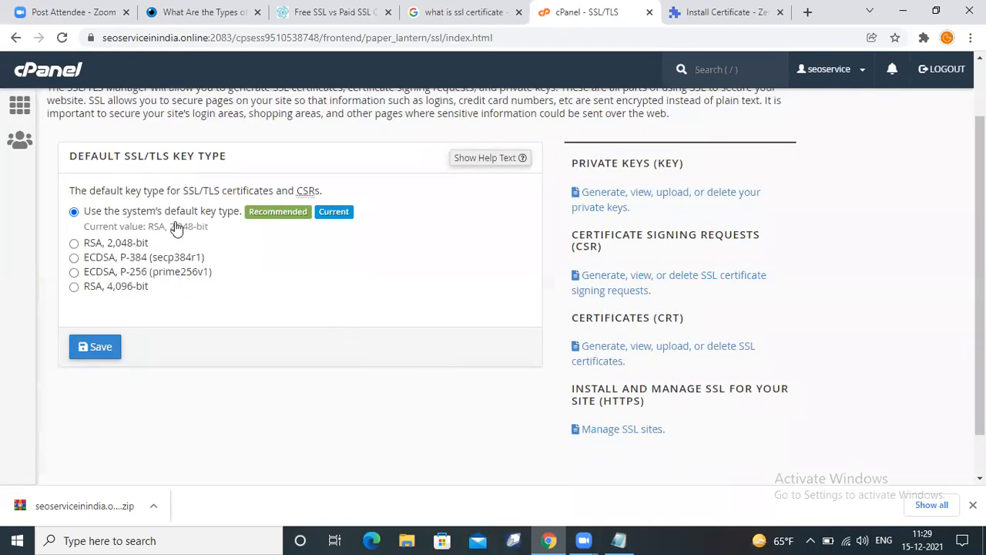
{"action": "left_click", "coordinate": [623, 429]}
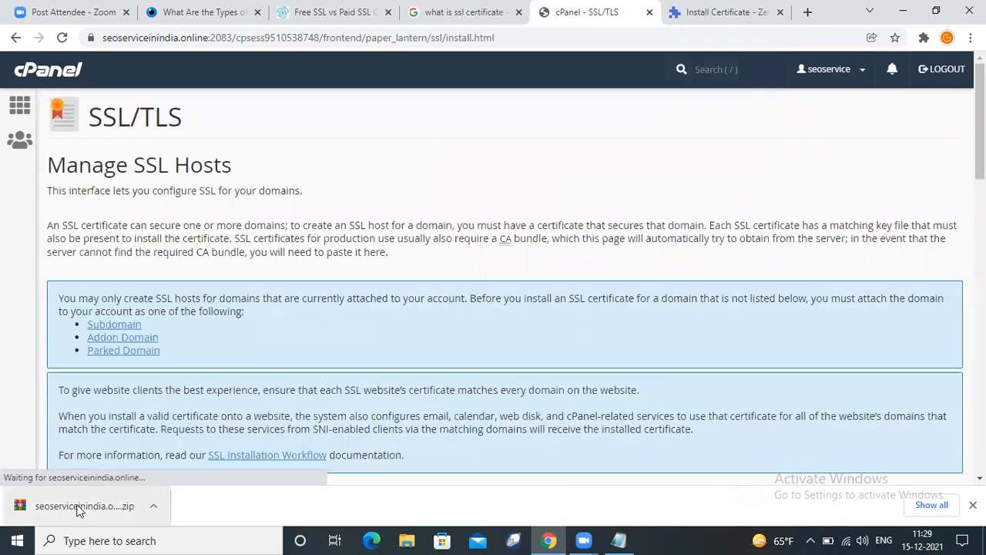
Step: Locate the downloaded certificate zip in its folder, extract it into a seoserviceinindia.online folder and view the extracted files
{"action": "right_click", "coordinate": [79, 504]}
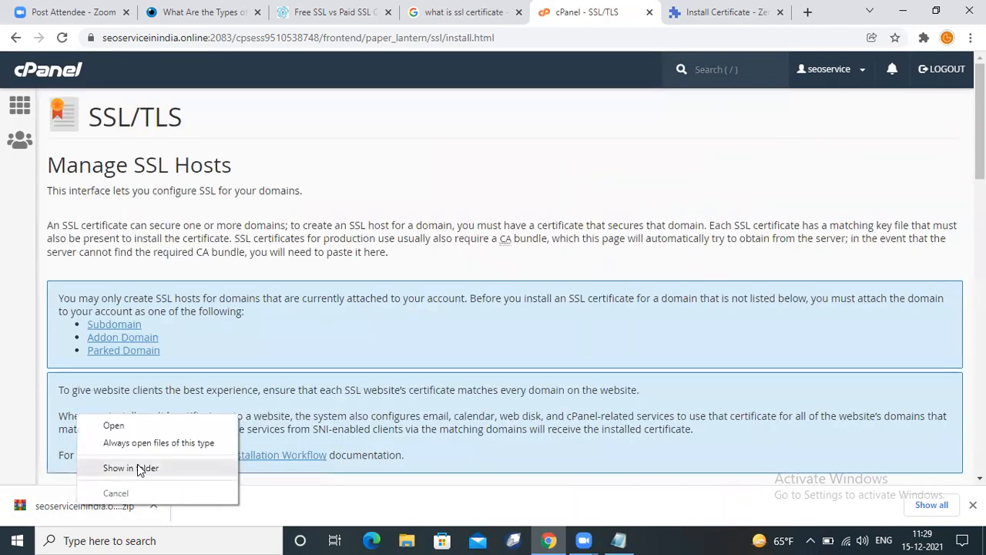
{"action": "left_click", "coordinate": [139, 467]}
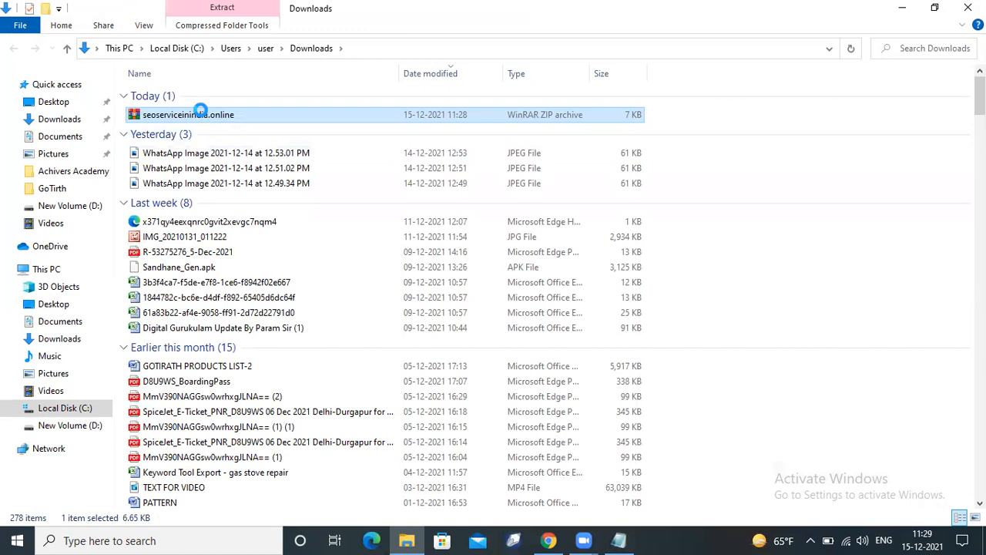
{"action": "right_click", "coordinate": [202, 114]}
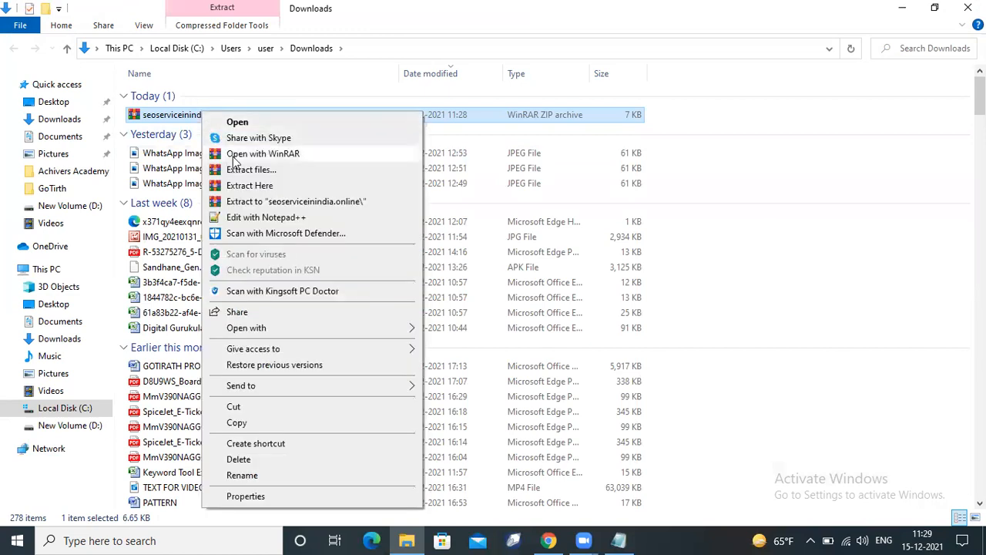
{"action": "left_click", "coordinate": [261, 202]}
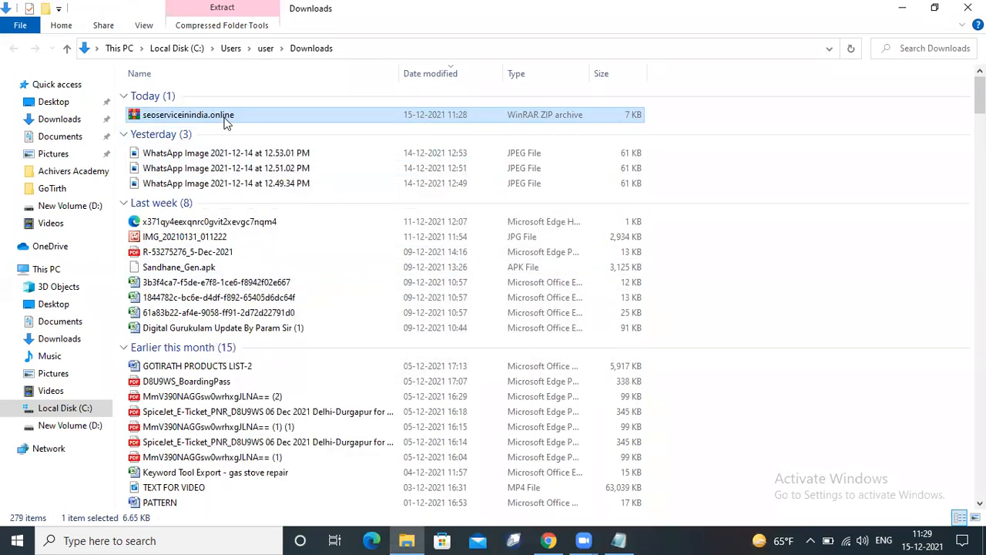
{"action": "double_click", "coordinate": [225, 130]}
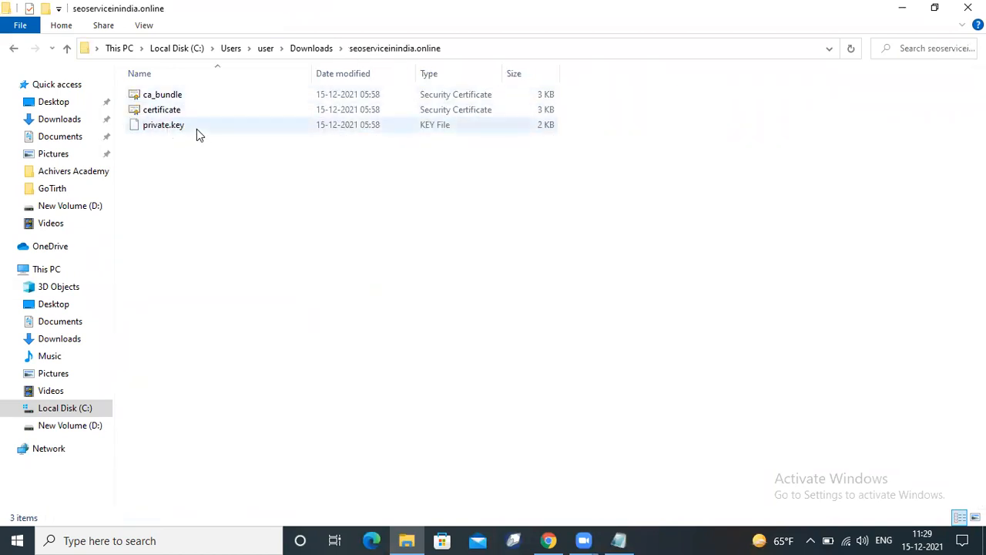
{"action": "left_click", "coordinate": [900, 11]}
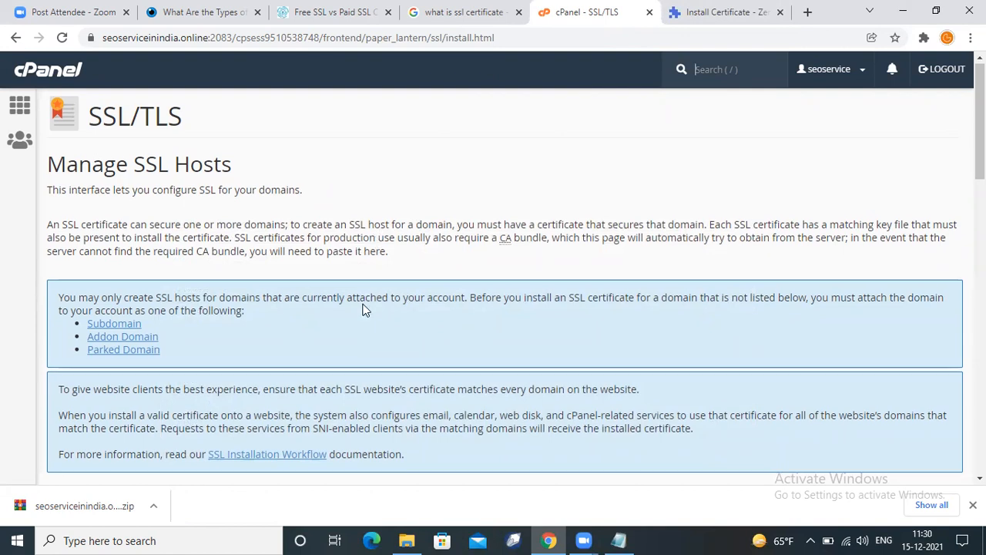
Step: Choose seoserviceinindia.online as the domain under Install an SSL Website and make the Certificate (CRT) field active
{"action": "scroll", "coordinate": [365, 297], "scroll_direction": "down", "scroll_amount": 4}
{"action": "scroll", "coordinate": [370, 324], "scroll_direction": "down", "scroll_amount": 1}
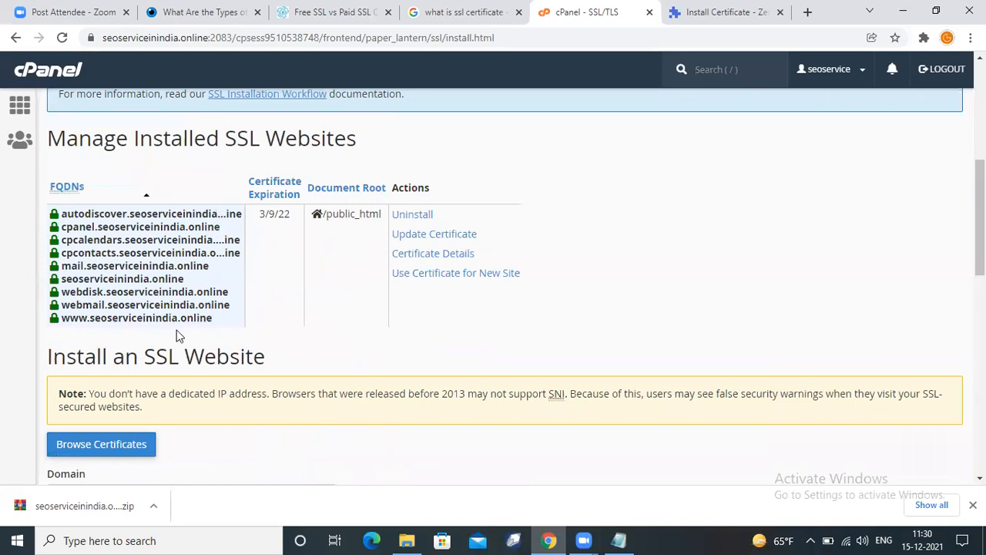
{"action": "scroll", "coordinate": [278, 364], "scroll_direction": "down", "scroll_amount": 4}
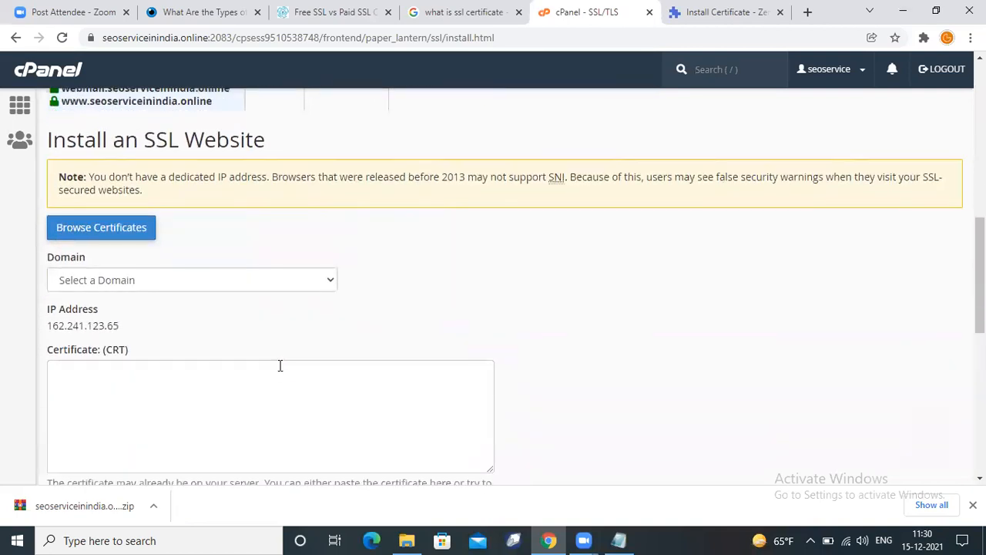
{"action": "left_click", "coordinate": [309, 209]}
{"action": "left_click", "coordinate": [297, 244]}
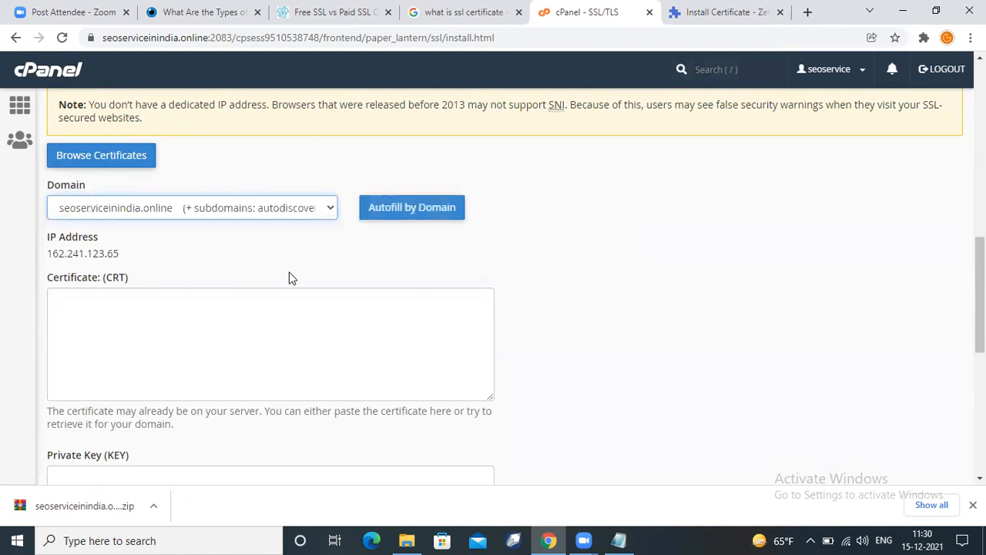
{"action": "left_click", "coordinate": [167, 313]}
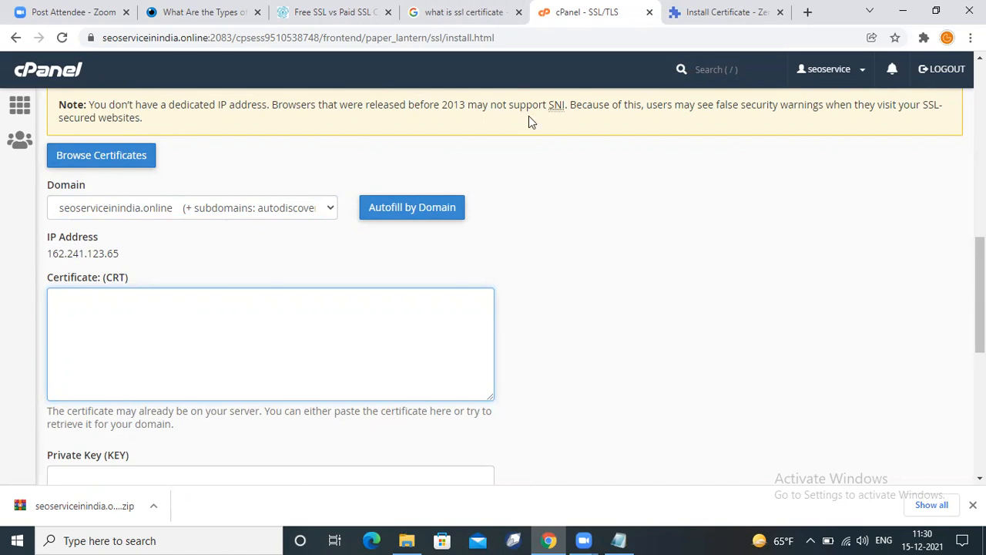
Step: Compare the extracted certificate files with the Certificate, Private Key and Certificate Authority Bundle fields of the installation form
{"action": "key", "text": "alt+Tab"}
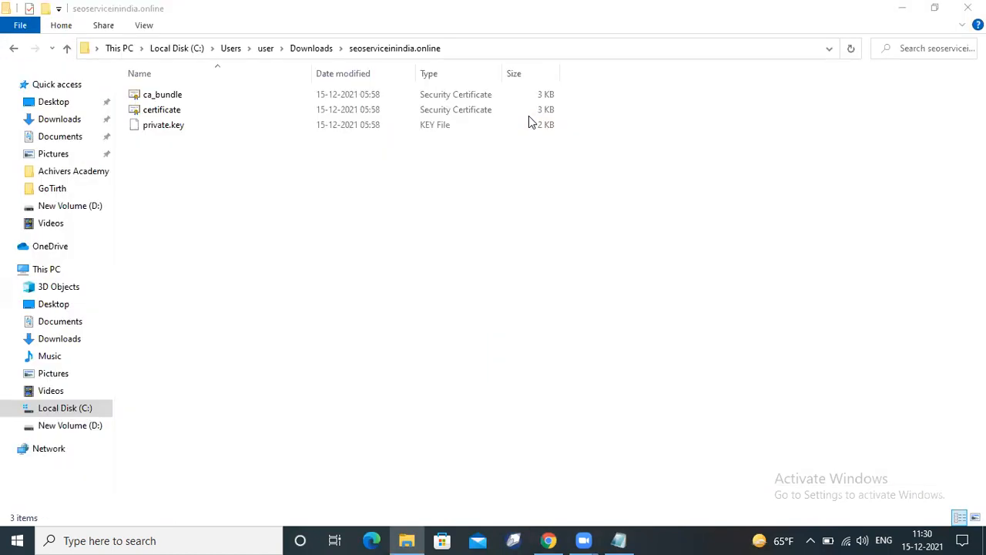
{"action": "left_click", "coordinate": [902, 8]}
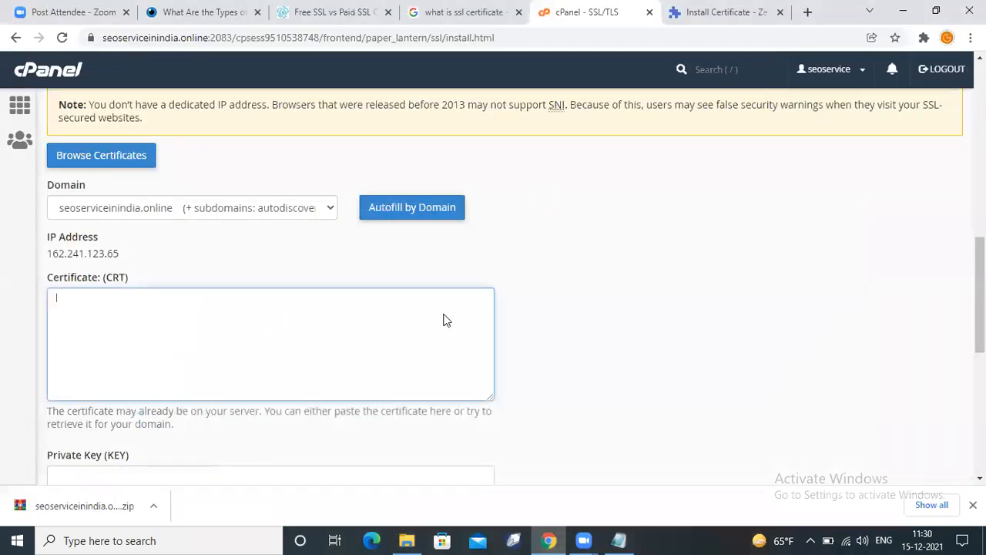
{"action": "scroll", "coordinate": [444, 319], "scroll_direction": "up", "scroll_amount": 2}
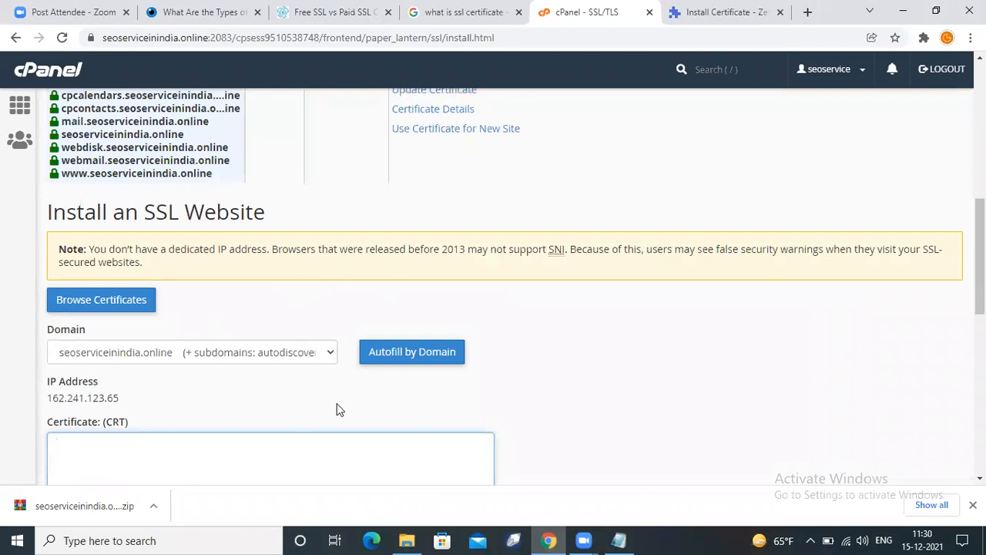
{"action": "scroll", "coordinate": [336, 407], "scroll_direction": "down", "scroll_amount": 2}
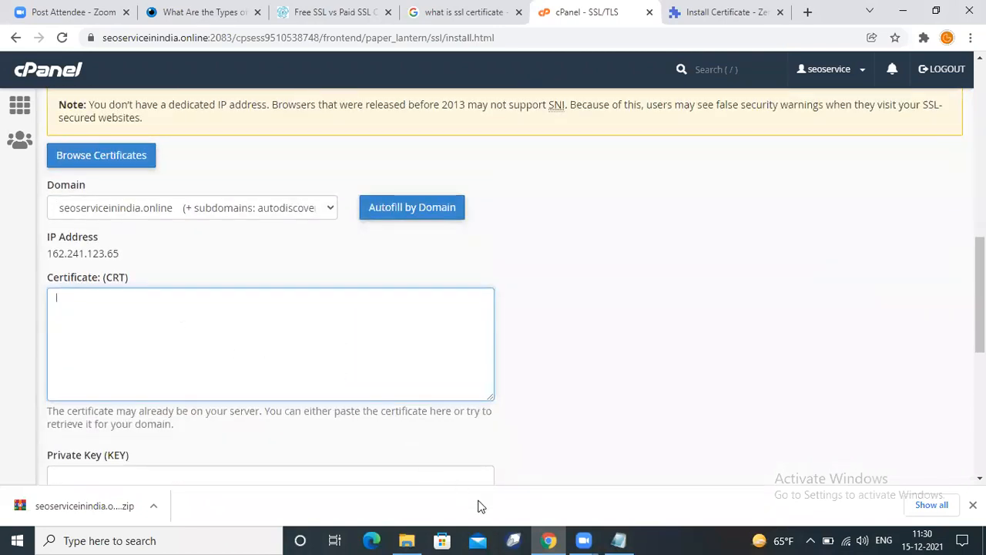
{"action": "left_click", "coordinate": [414, 539]}
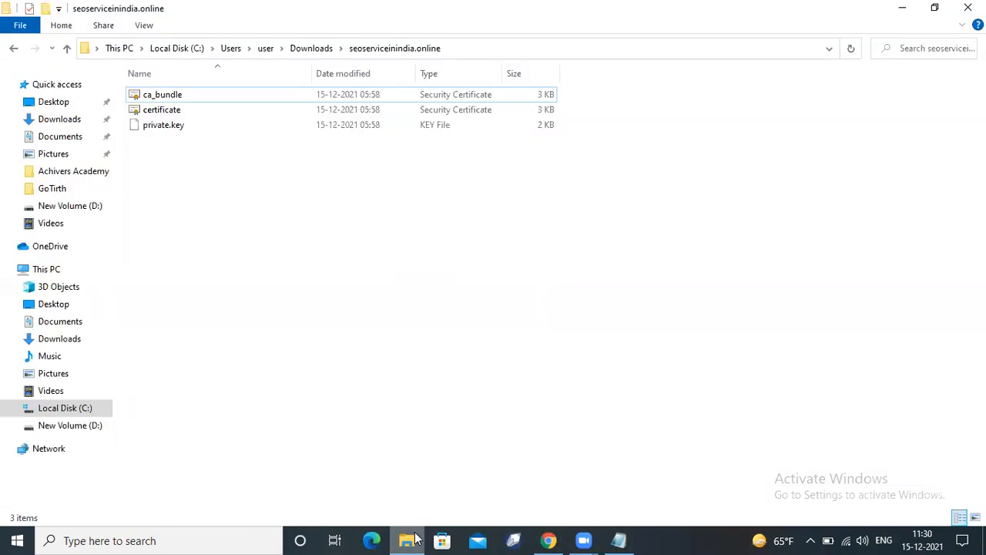
{"action": "left_click", "coordinate": [414, 539]}
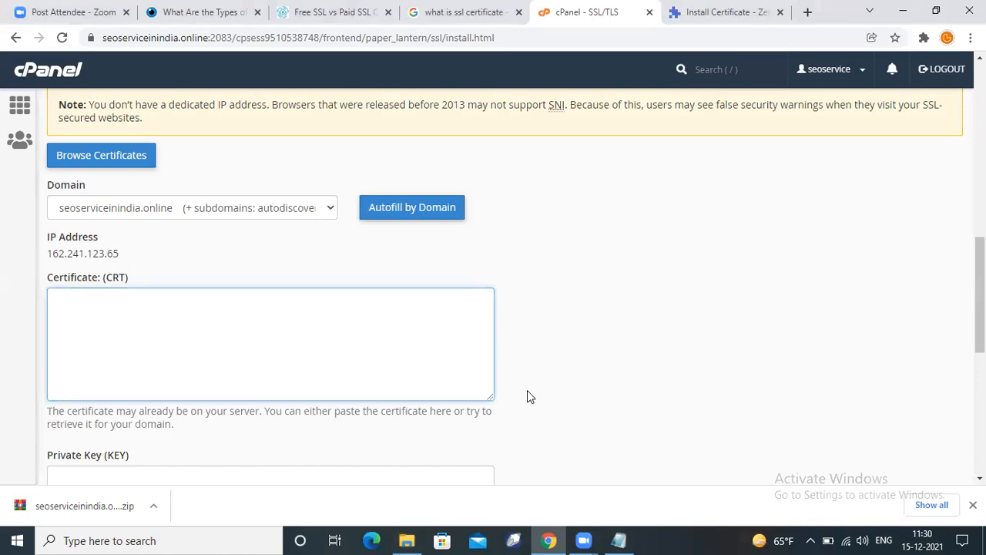
{"action": "scroll", "coordinate": [527, 392], "scroll_direction": "down", "scroll_amount": 3}
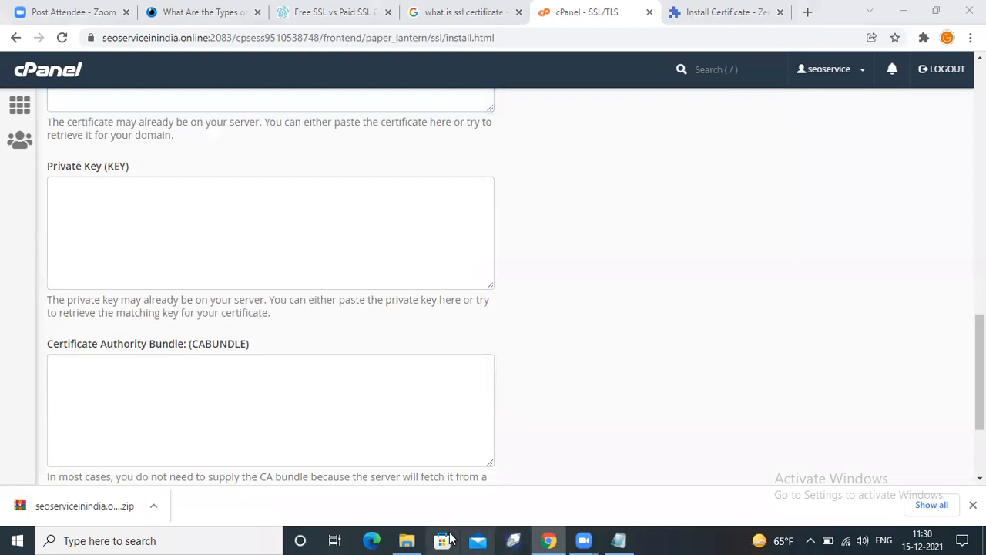
{"action": "left_click", "coordinate": [407, 540]}
{"action": "left_click", "coordinate": [183, 115]}
{"action": "double_click", "coordinate": [183, 116]}
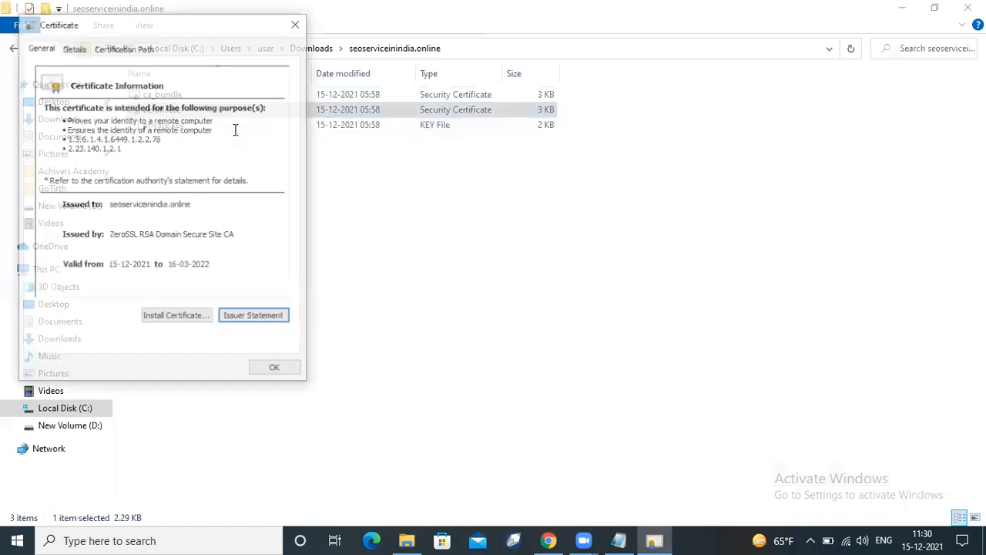
{"action": "left_click", "coordinate": [276, 372]}
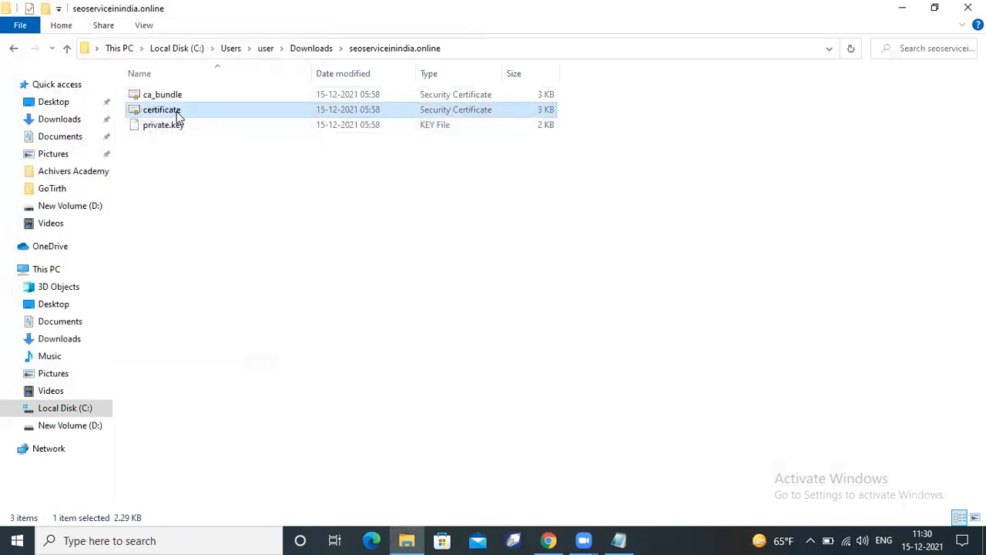
Step: Copy the full text of the certificate file from Notepad++ into cPanel's Certificate (CRT) field and autofill by certificate
{"action": "right_click", "coordinate": [176, 111]}
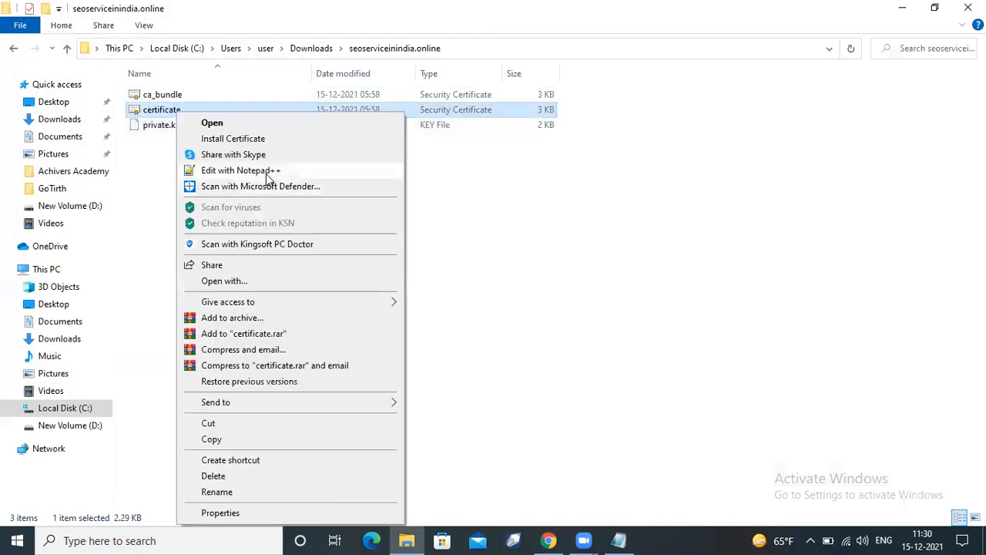
{"action": "left_click", "coordinate": [264, 167]}
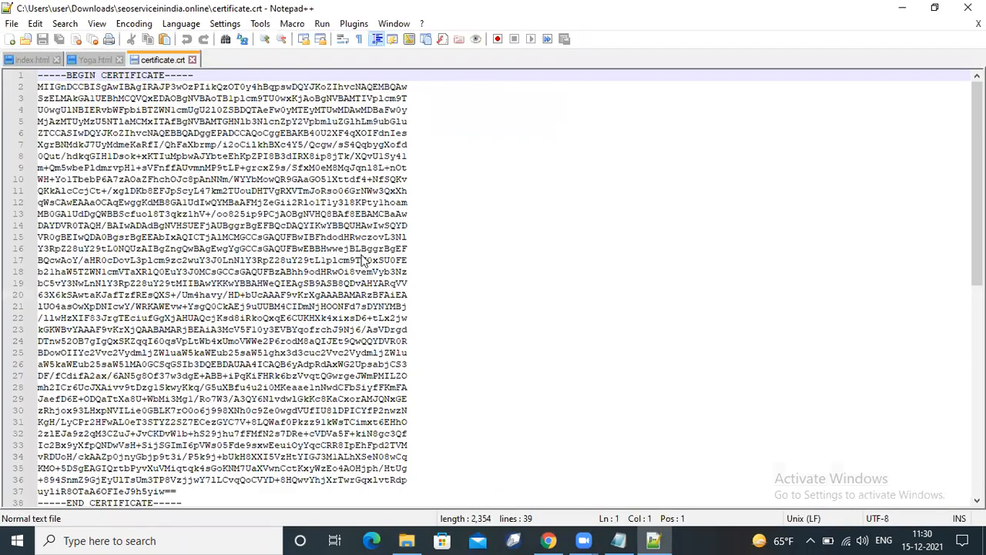
{"action": "left_click", "coordinate": [362, 248]}
{"action": "key", "text": "ctrl+a"}
{"action": "left_click", "coordinate": [903, 8]}
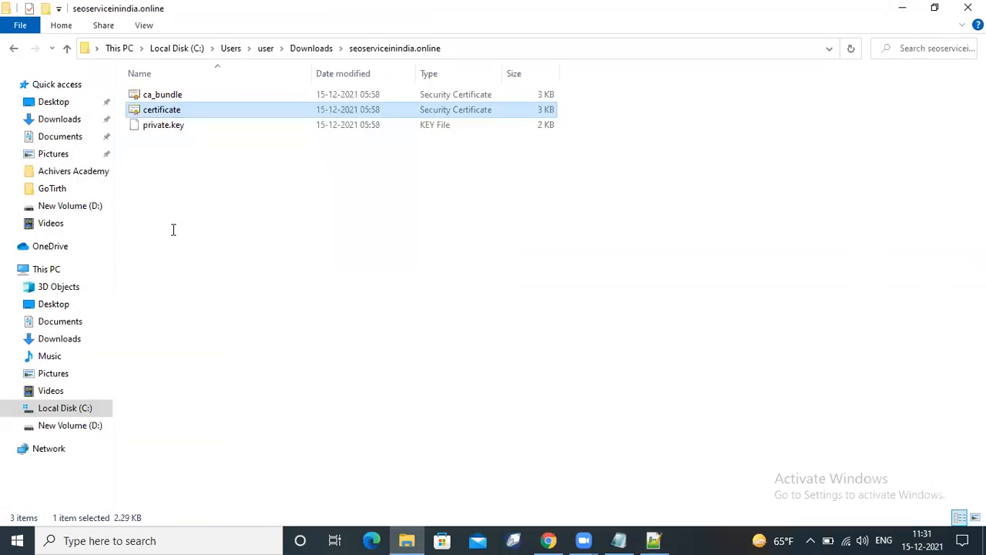
{"action": "key", "text": "alt+Tab"}
{"action": "left_click", "coordinate": [170, 318]}
{"action": "key", "text": "ctrl+v"}
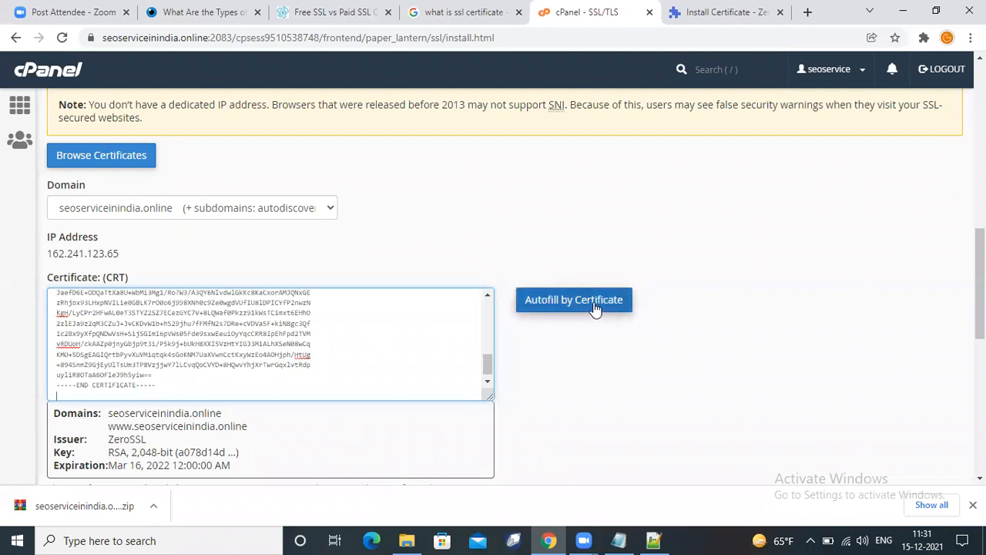
{"action": "left_click", "coordinate": [594, 305]}
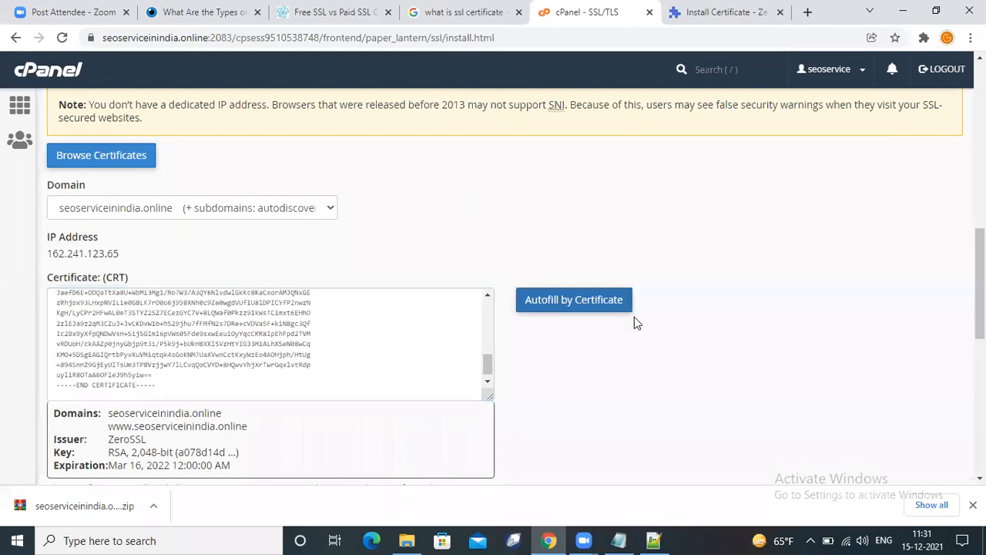
Step: Copy the full text of the extracted private.key file from Notepad++ into cPanel's Private Key (KEY) field
{"action": "scroll", "coordinate": [630, 331], "scroll_direction": "down", "scroll_amount": 1}
{"action": "scroll", "coordinate": [629, 336], "scroll_direction": "down", "scroll_amount": 3}
{"action": "left_click", "coordinate": [205, 339]}
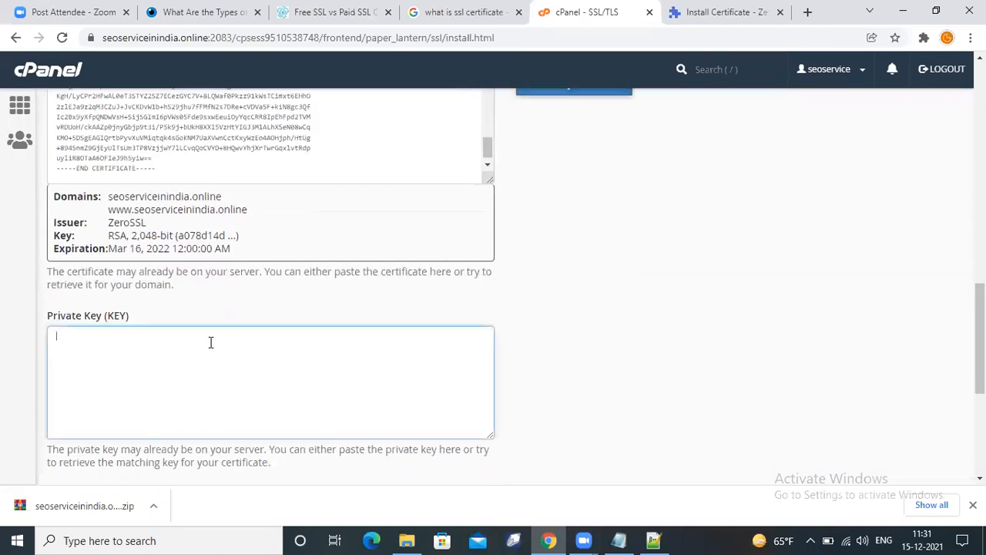
{"action": "left_click", "coordinate": [407, 540]}
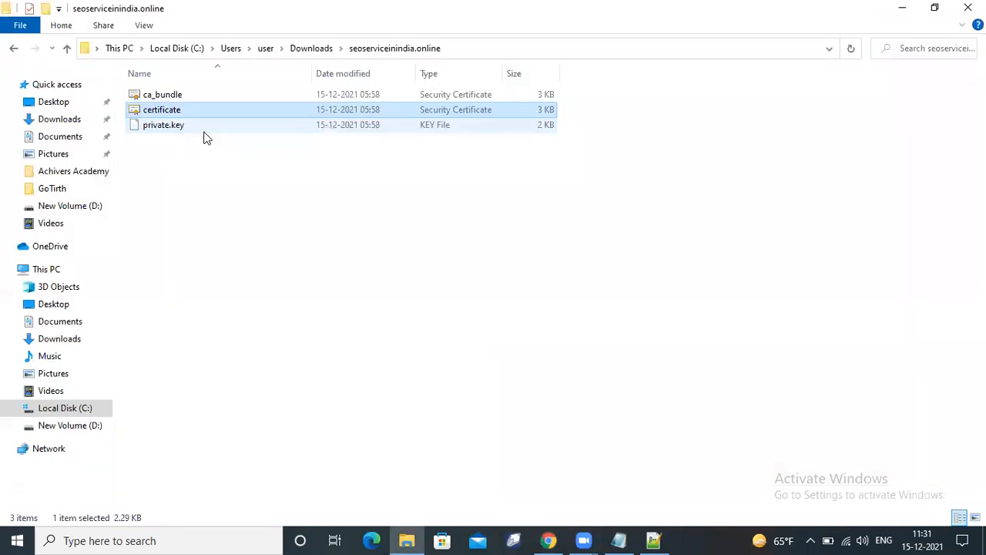
{"action": "right_click", "coordinate": [192, 132]}
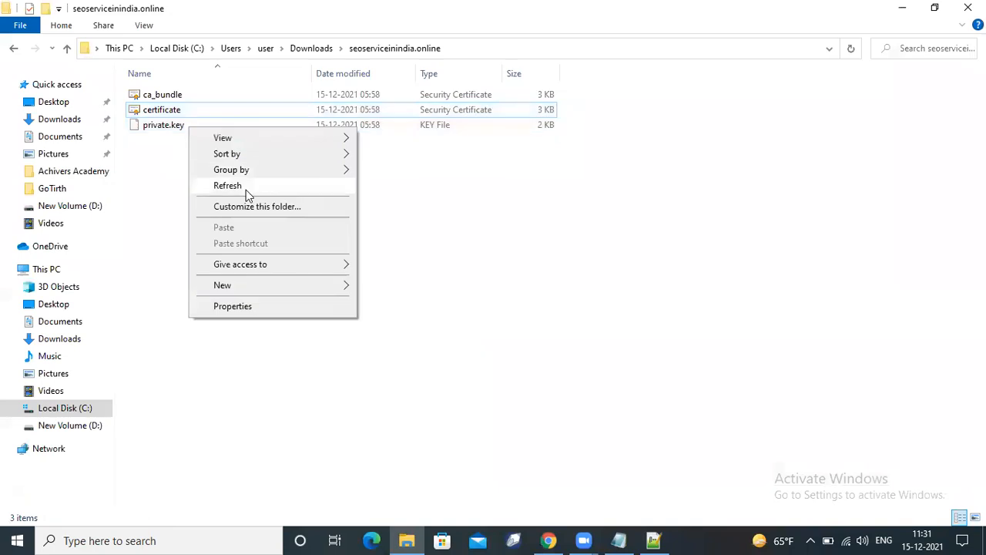
{"action": "left_click", "coordinate": [172, 125]}
{"action": "double_click", "coordinate": [172, 125]}
{"action": "right_click", "coordinate": [172, 125]}
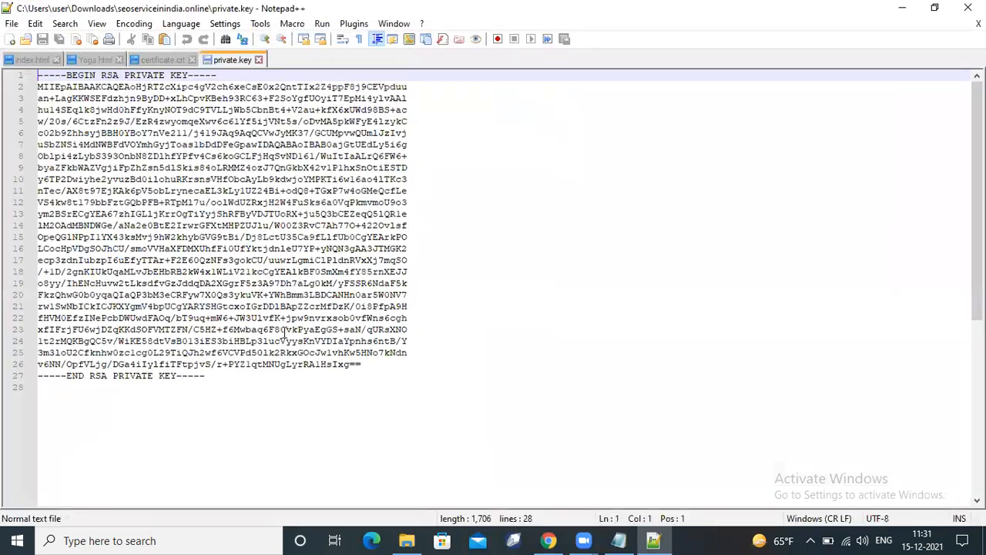
{"action": "key", "text": "ctrl+a"}
{"action": "left_click", "coordinate": [902, 7]}
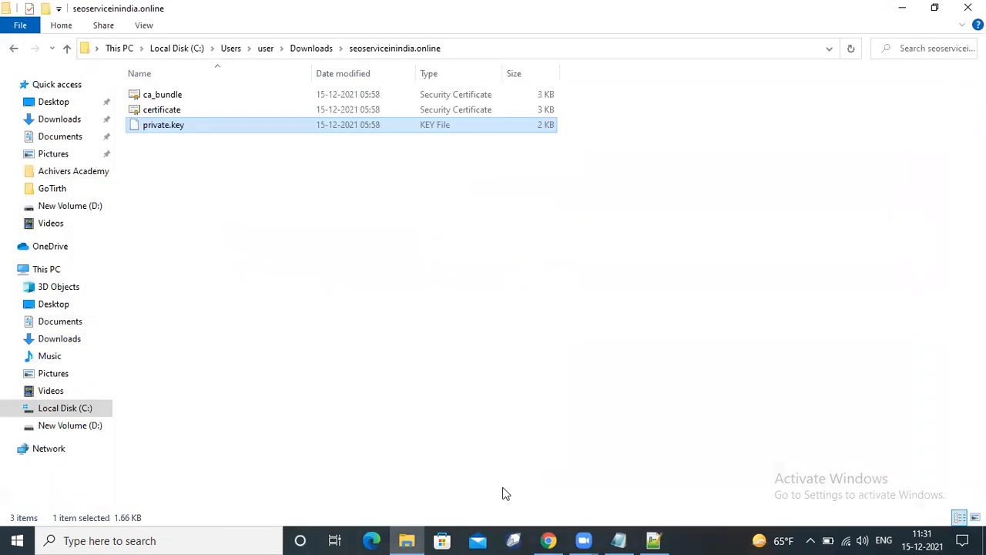
{"action": "left_click", "coordinate": [548, 540]}
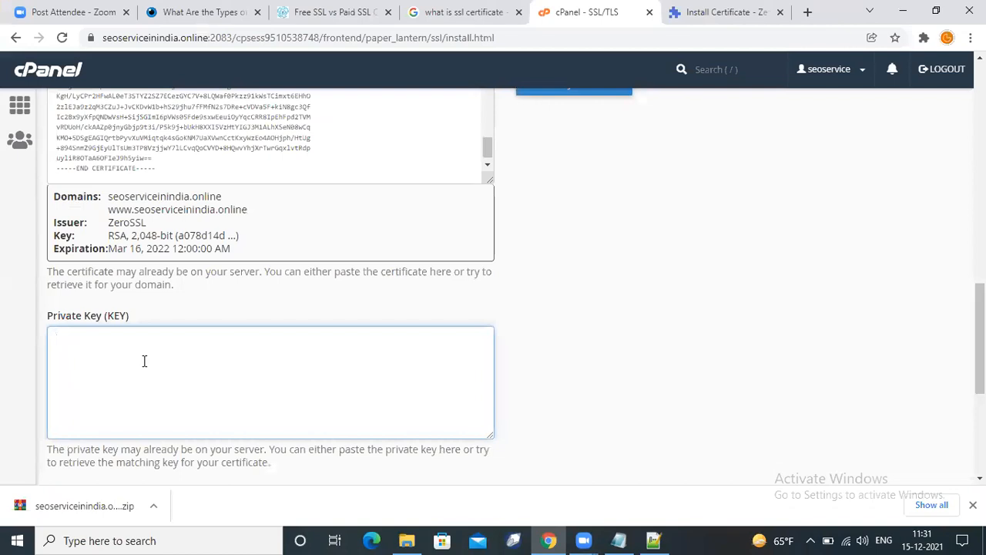
{"action": "key", "text": "ctrl+v"}
Step: Install the certificate for the selected domain, read through the installation message and dismiss it
{"action": "scroll", "coordinate": [331, 366], "scroll_direction": "down", "scroll_amount": 3}
{"action": "scroll", "coordinate": [331, 367], "scroll_direction": "down", "scroll_amount": 1}
{"action": "left_click", "coordinate": [122, 461]}
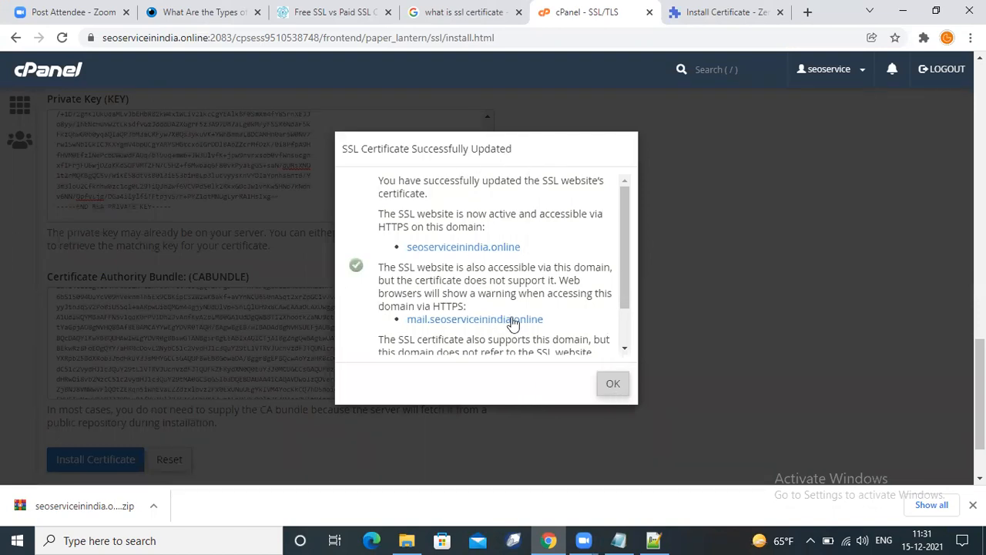
{"action": "left_click_drag", "start_coordinate": [618, 237], "coordinate": [622, 209]}
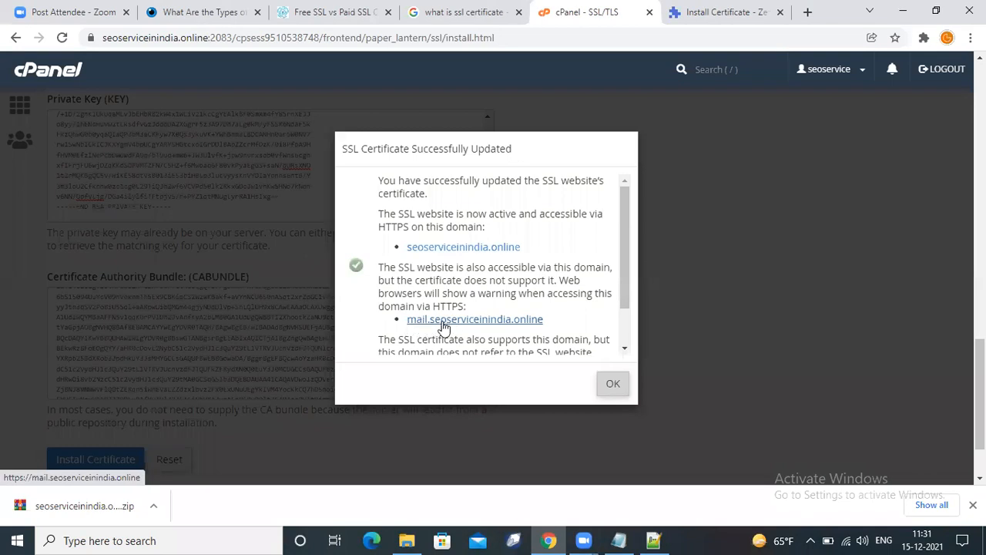
{"action": "left_click", "coordinate": [610, 384]}
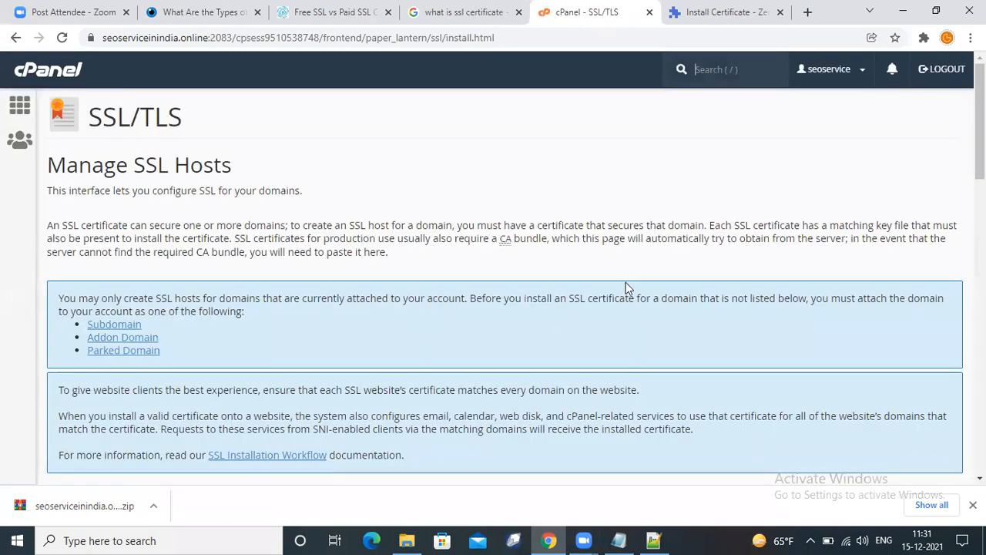
Step: Examine the domains, certificate expiration and actions under Manage Installed SSL Websites, along with the installation form below
{"action": "scroll", "coordinate": [461, 202], "scroll_direction": "down", "scroll_amount": 5}
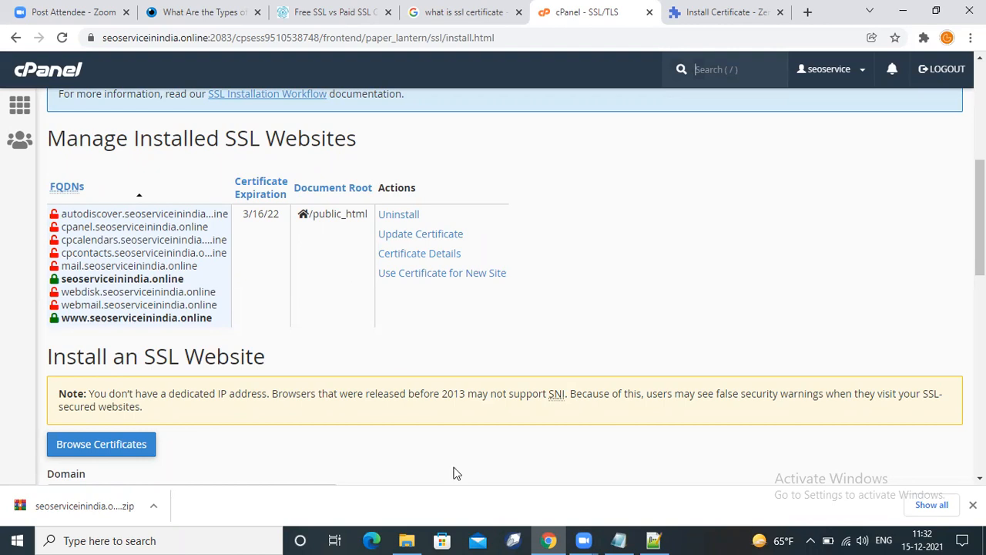
{"action": "left_click", "coordinate": [407, 540]}
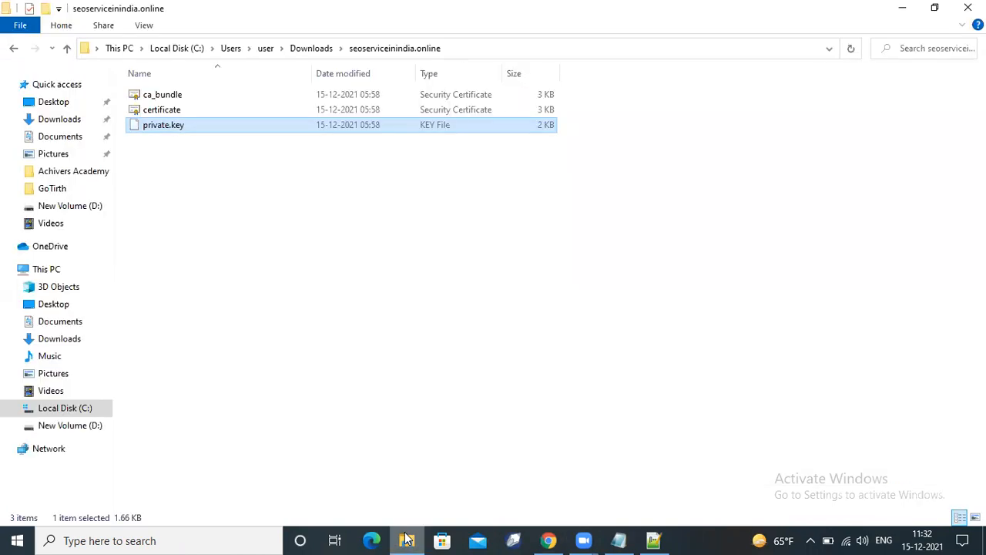
{"action": "left_click", "coordinate": [406, 540]}
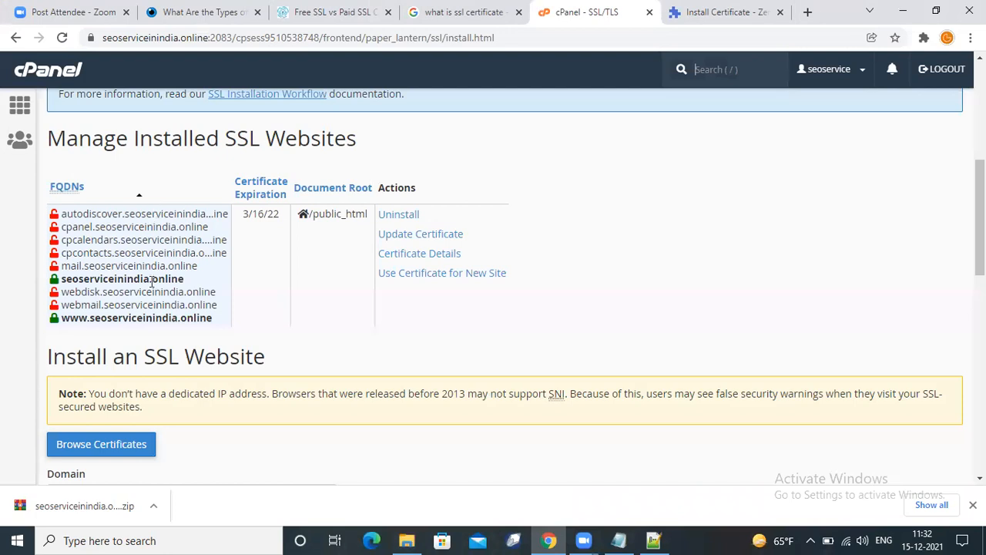
{"action": "scroll", "coordinate": [332, 425], "scroll_direction": "down", "scroll_amount": 10}
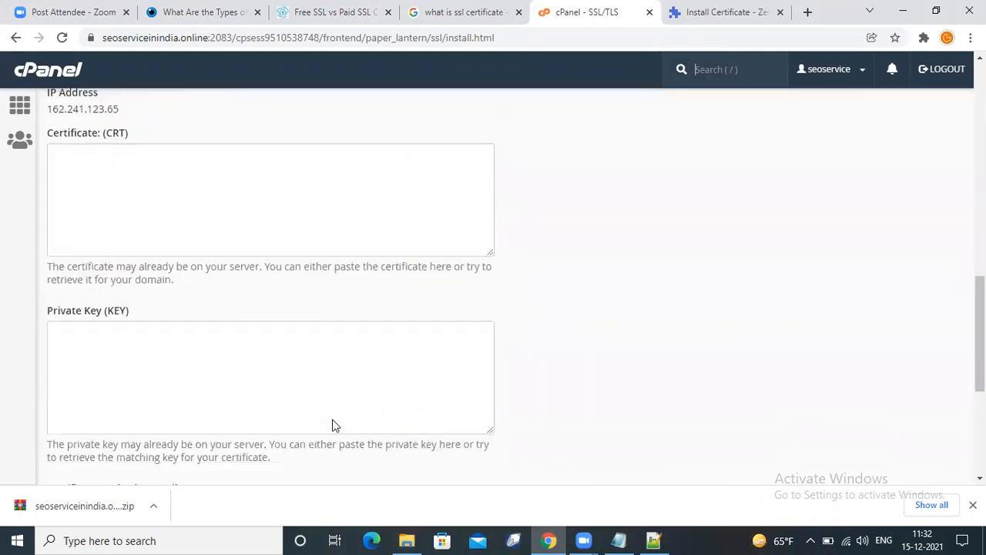
{"action": "scroll", "coordinate": [332, 424], "scroll_direction": "up", "scroll_amount": 15}
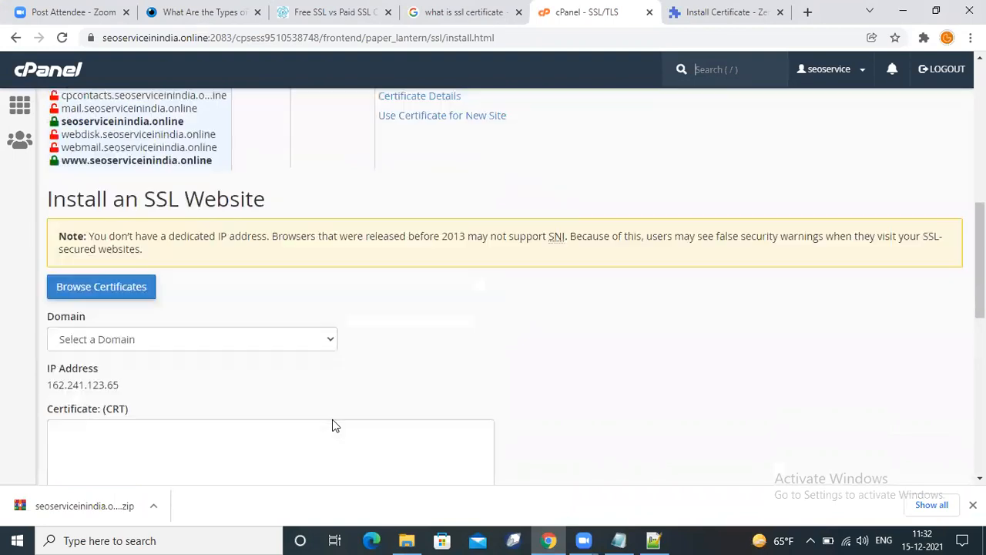
{"action": "scroll", "coordinate": [332, 416], "scroll_direction": "down", "scroll_amount": 3}
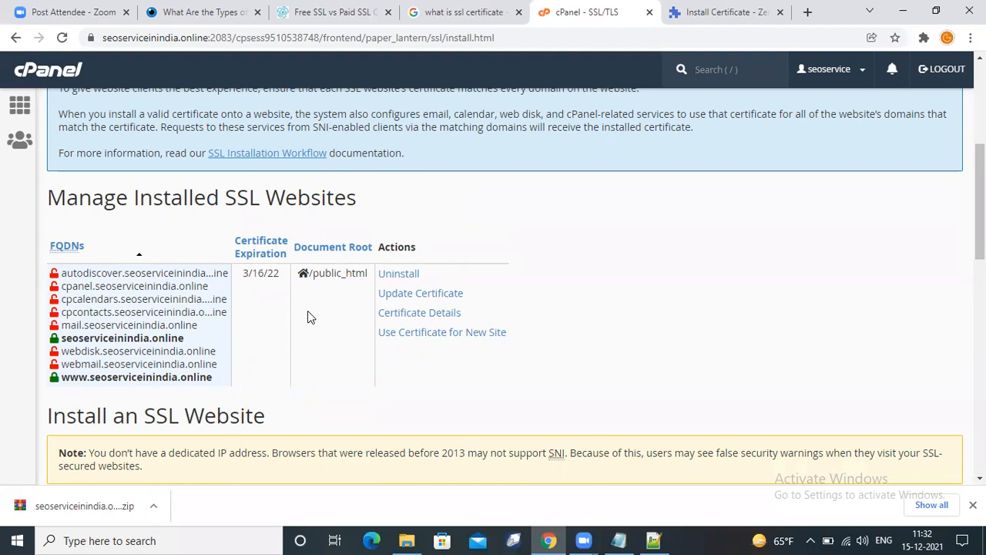
{"action": "scroll", "coordinate": [488, 332], "scroll_direction": "up", "scroll_amount": 5}
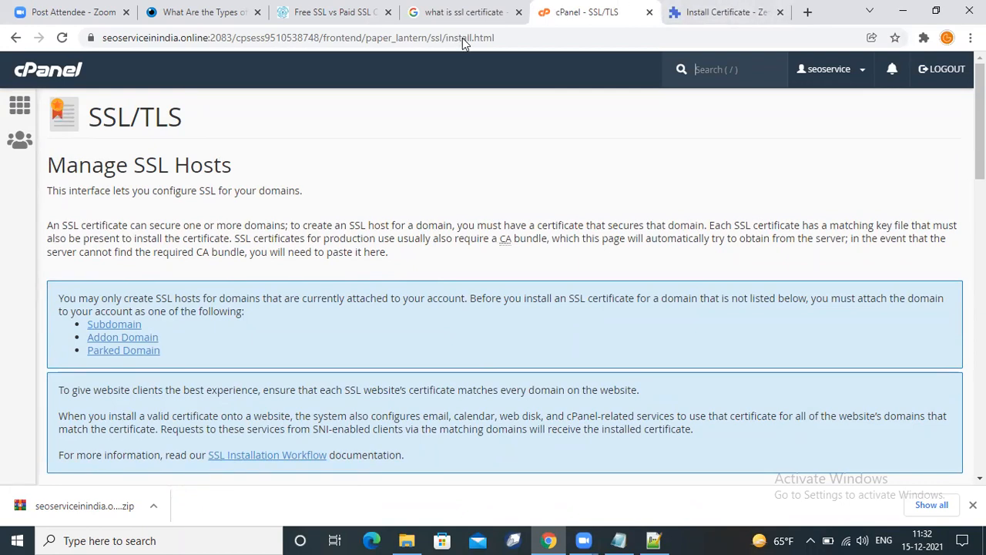
Step: Copy the domain seoserviceinindia.online from the cPanel page address and load it in a new Incognito window
{"action": "left_click", "coordinate": [209, 39]}
{"action": "left_click", "coordinate": [216, 37]}
{"action": "left_click_drag", "start_coordinate": [243, 37], "coordinate": [136, 39]}
{"action": "key", "text": "ctrl+c"}
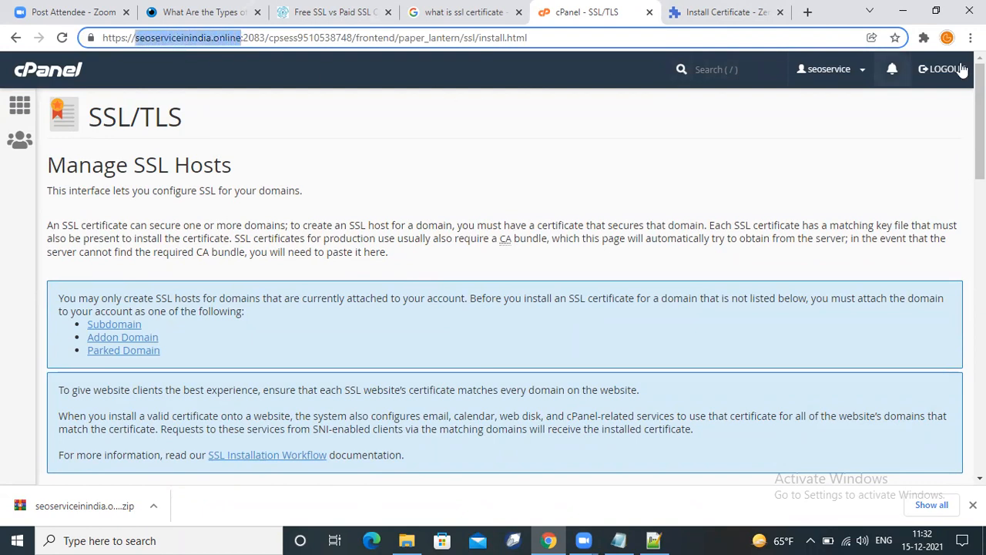
{"action": "left_click", "coordinate": [970, 37]}
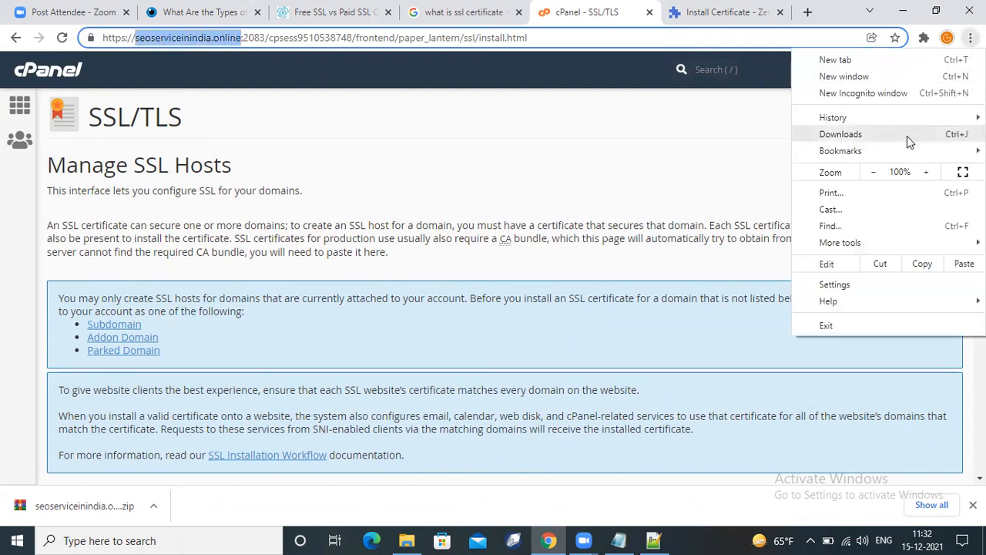
{"action": "left_click", "coordinate": [899, 94]}
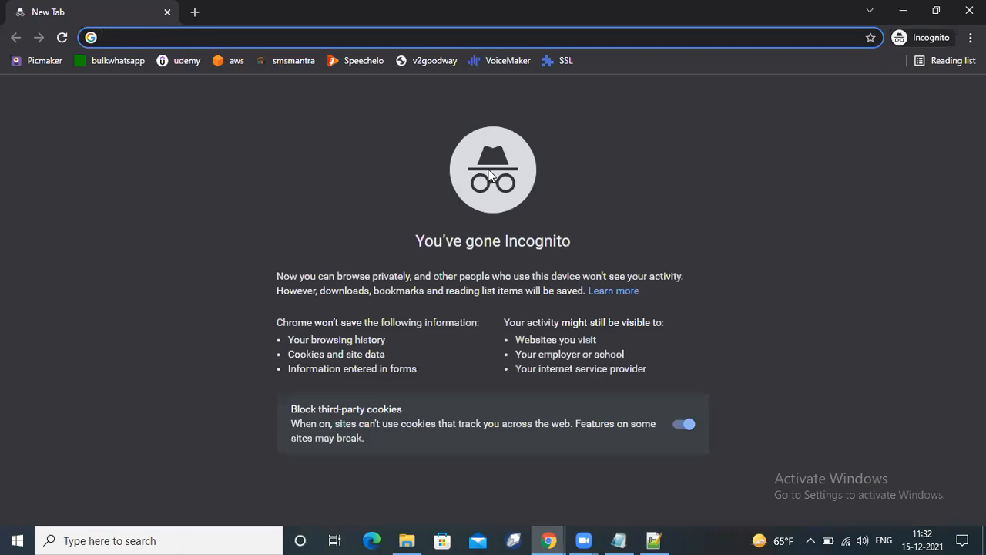
{"action": "key", "text": "ctrl+v"}
{"action": "key", "text": "Return"}
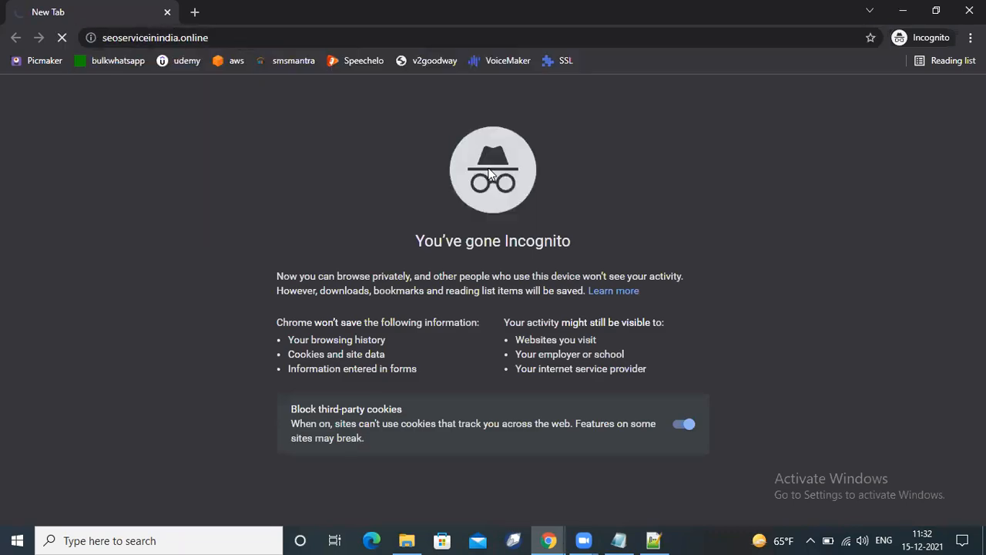